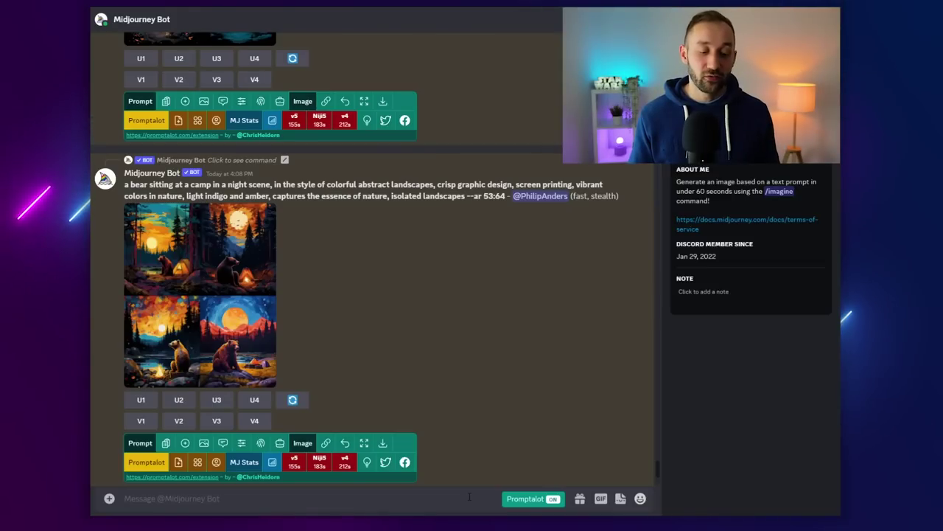
# Submit an /imagine prompt for a minimalistic solid black bear silhouette on white with --repeat 7
pyautogui.write('/')
pyautogui.press('Tab')
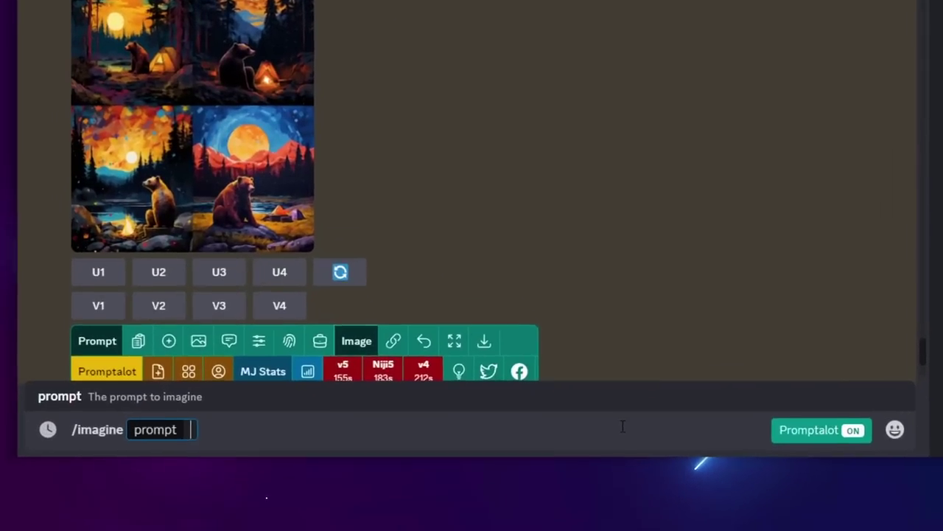
pyautogui.write('Solid black silhouette of a bear isolated on a white background, simplistic, solid, minimalistic, clear outline')
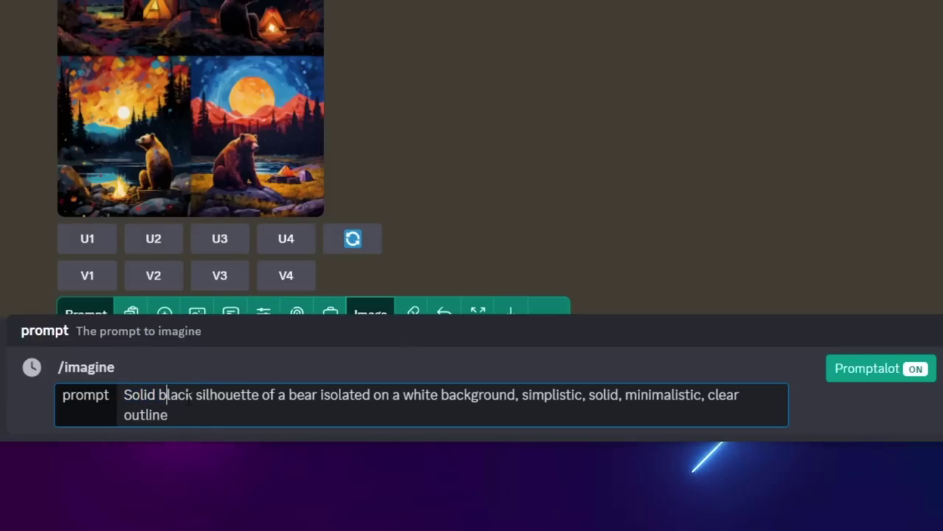
pyautogui.click(254, 409)
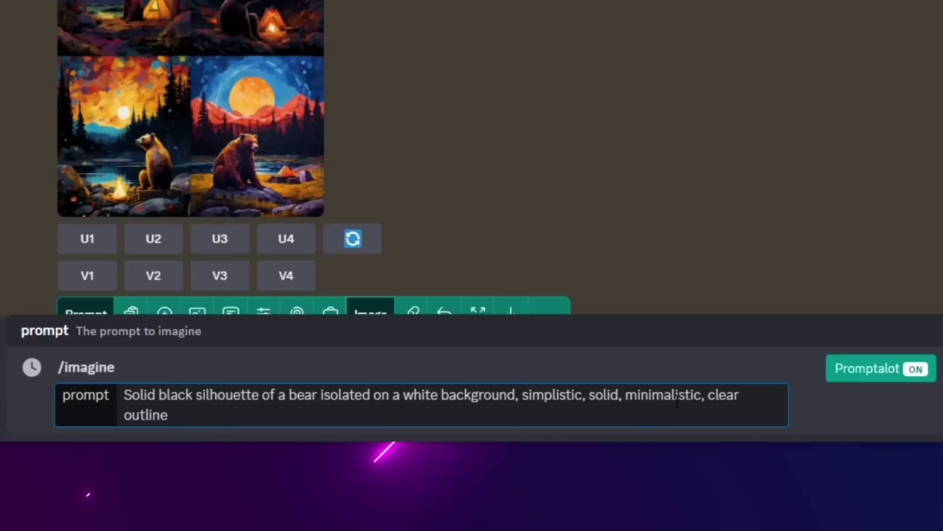
pyautogui.click(315, 398)
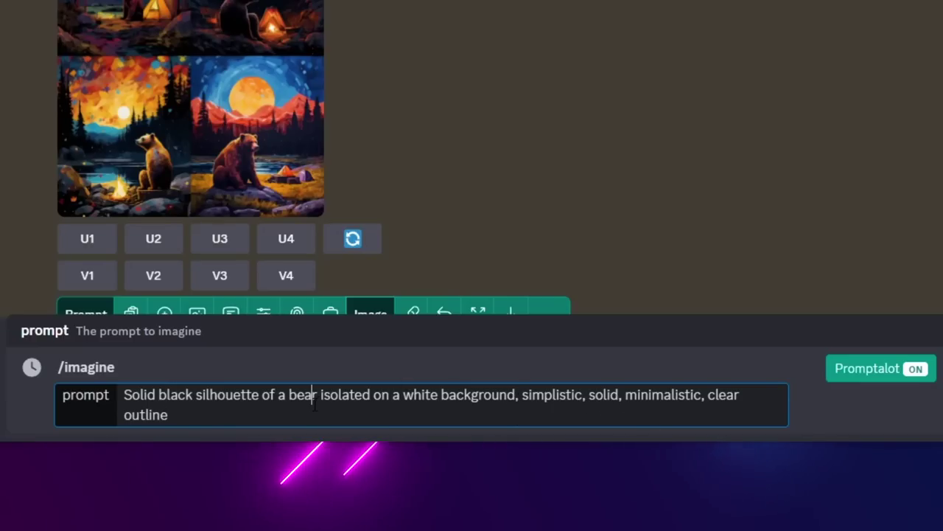
pyautogui.click(273, 422)
pyautogui.write('--repeat')
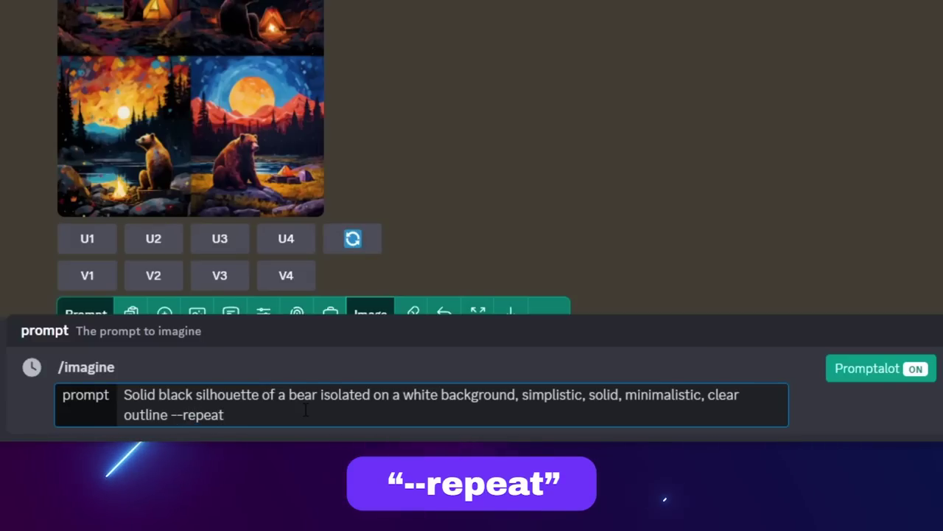
pyautogui.write(' 7')
pyautogui.press('Return')
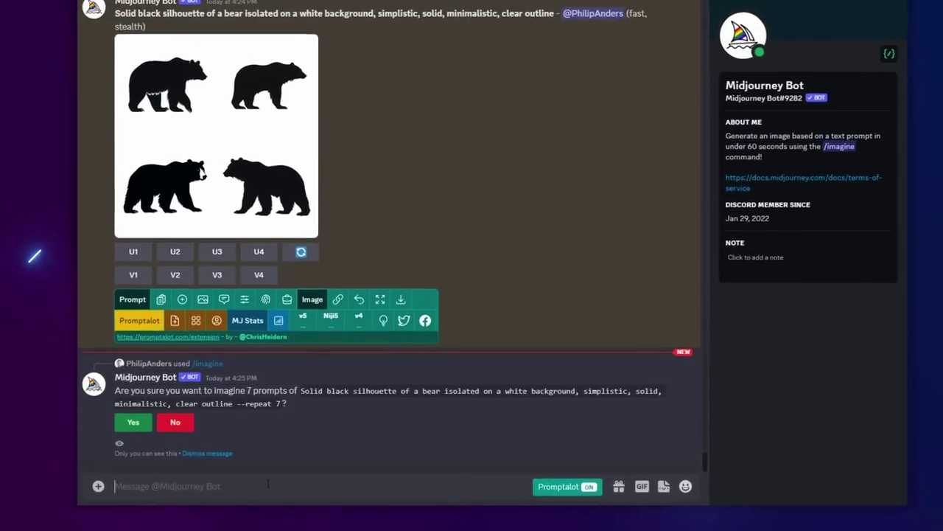
# Confirm all seven bear prompts and preview two of the resulting bear grids enlarged
pyautogui.click(108, 242)
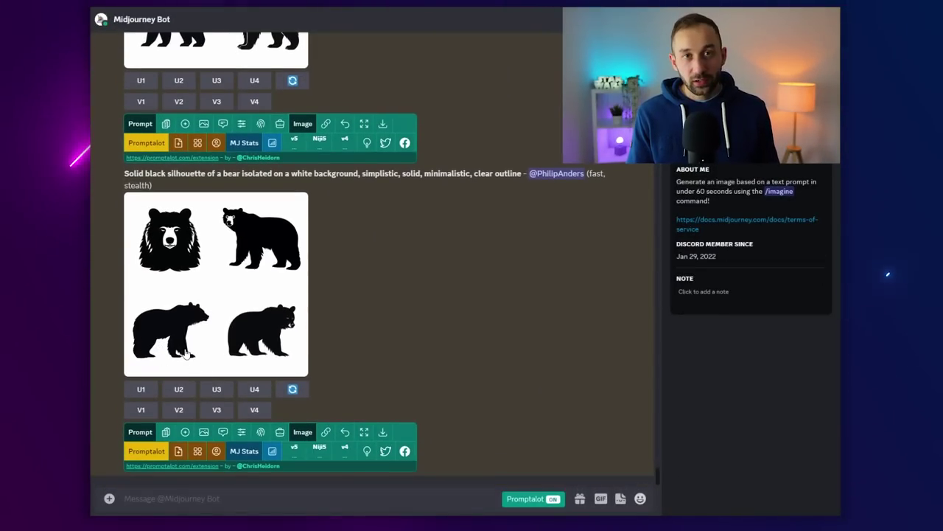
pyautogui.click(160, 321)
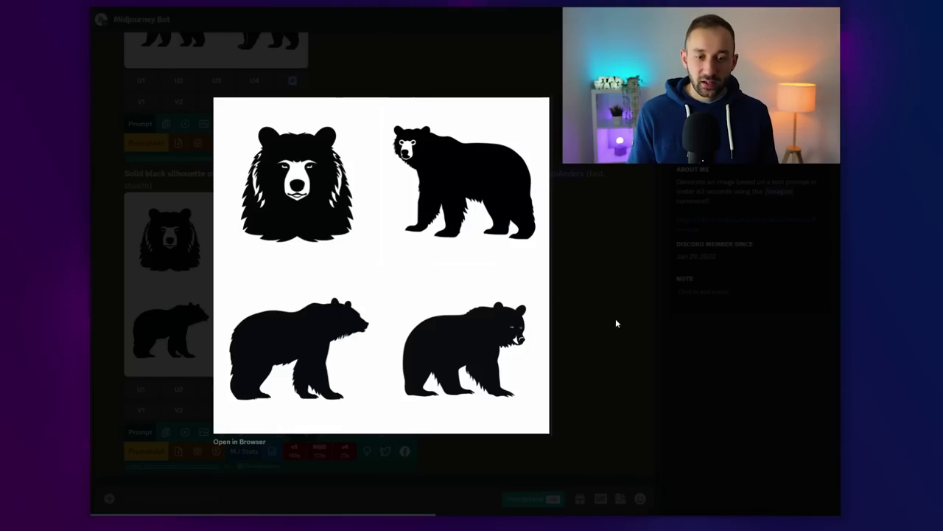
pyautogui.click(615, 322)
pyautogui.scroll(3, 369, 280)
pyautogui.click(152, 204)
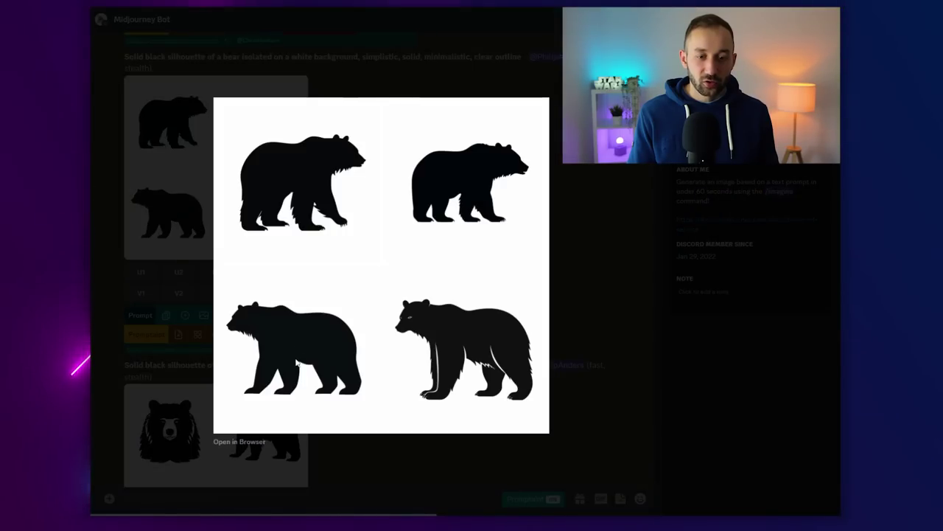
pyautogui.click(608, 316)
pyautogui.scroll(1, 175, 213)
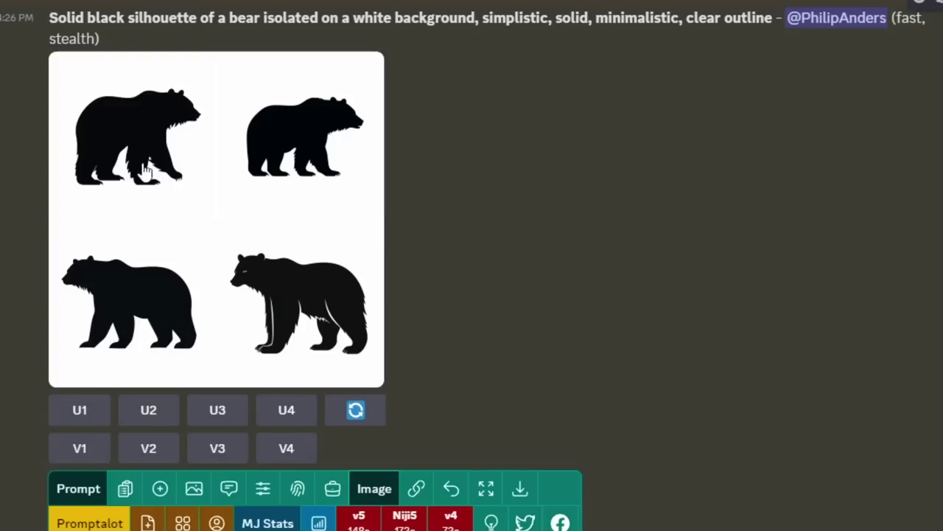
# Upscale the top-left and bottom-left bear silhouettes from the first chosen grid
pyautogui.click(83, 414)
pyautogui.click(219, 412)
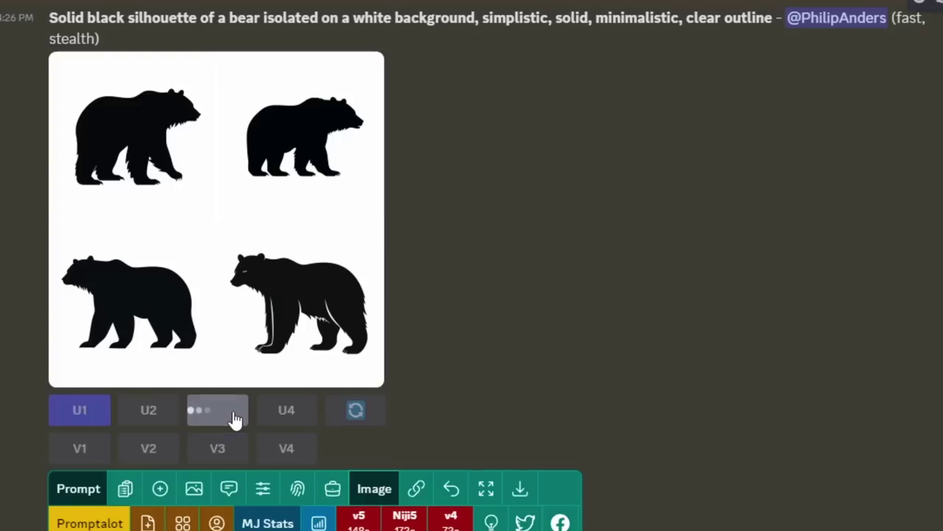
pyautogui.scroll(5, 297, 492)
pyautogui.scroll(1, 288, 394)
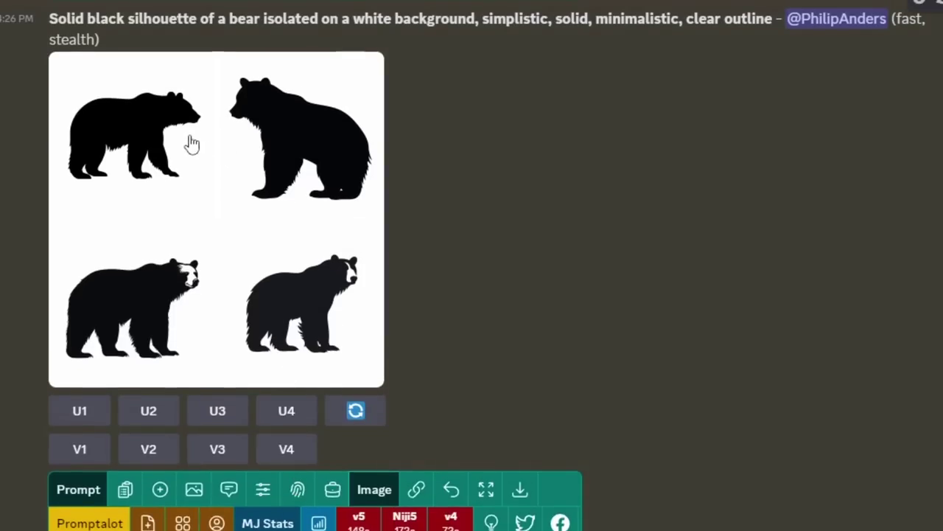
pyautogui.scroll(1, 152, 263)
pyautogui.scroll(-6, 204, 479)
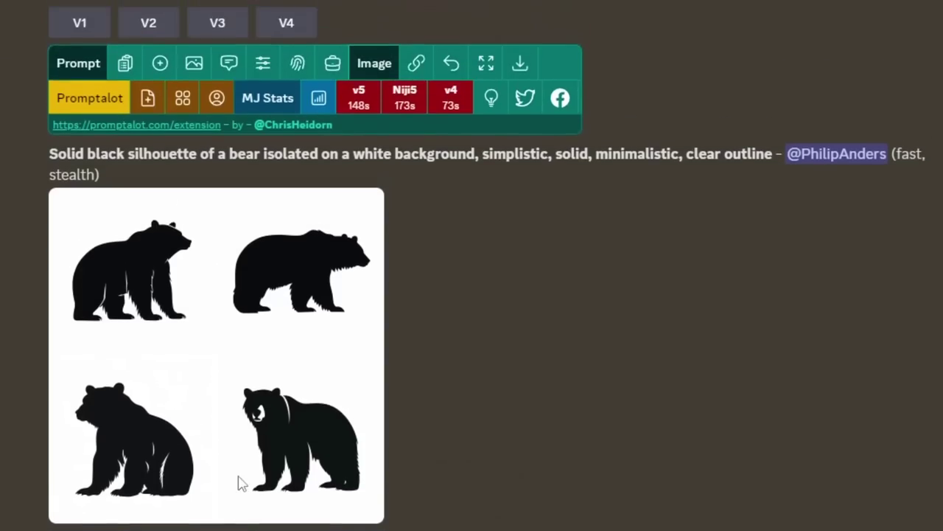
pyautogui.scroll(-8, 264, 481)
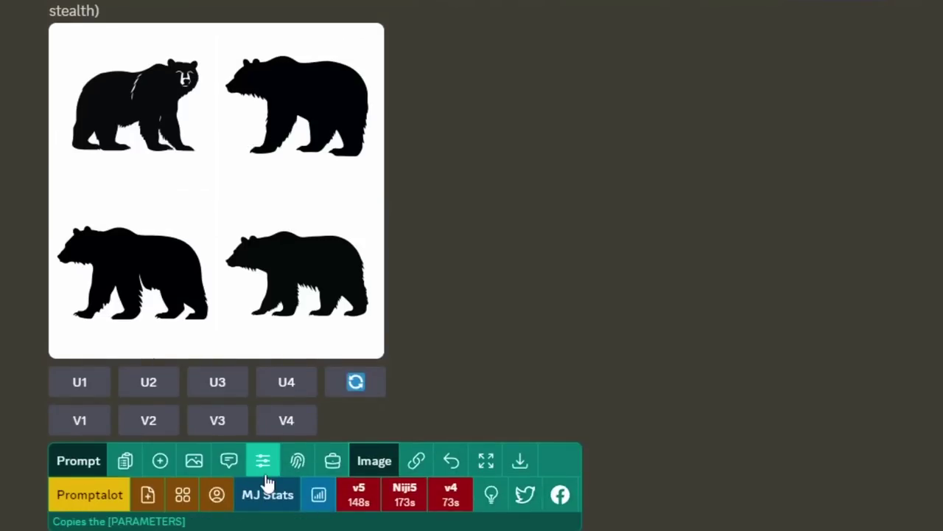
pyautogui.scroll(1, 266, 480)
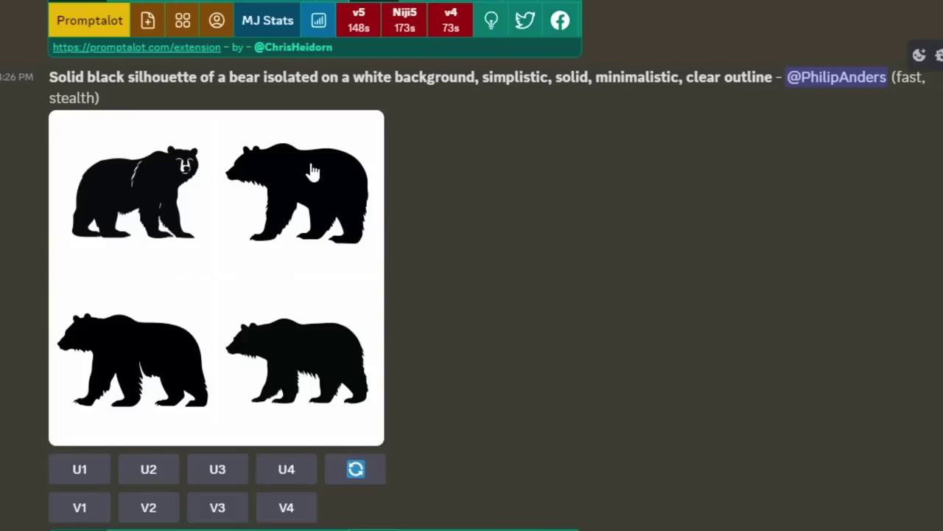
# Upscale the bottom-left, top-left and top-right bears from the other preferred grids
pyautogui.click(217, 469)
pyautogui.scroll(5, 135, 347)
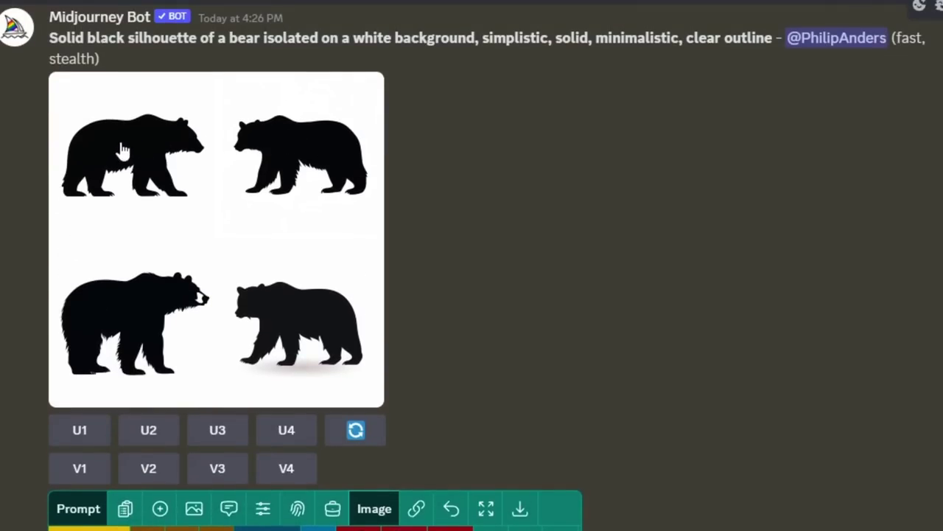
pyautogui.click(81, 435)
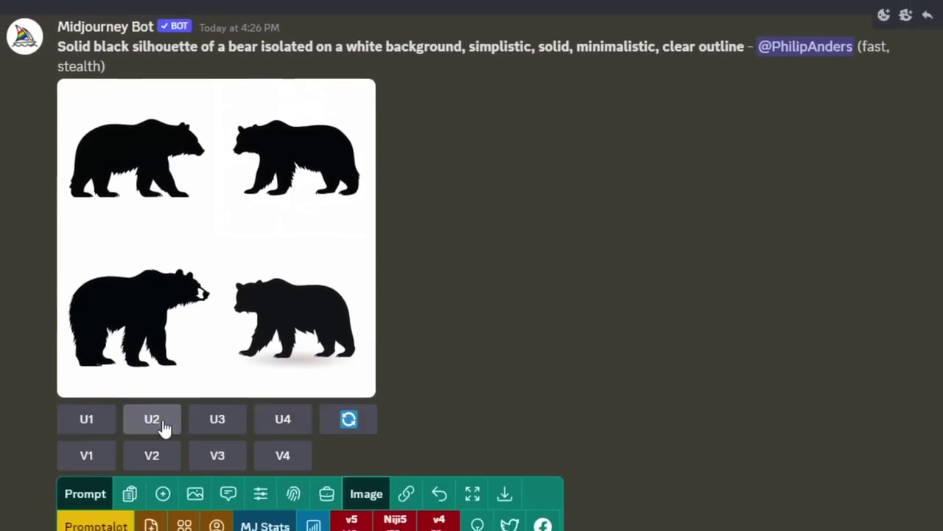
pyautogui.click(149, 430)
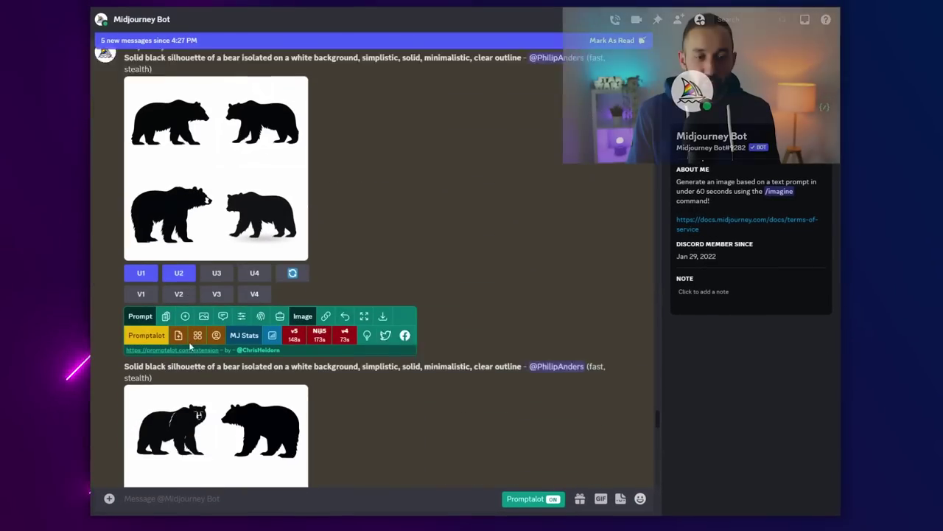
pyautogui.scroll(-10, 409, 349)
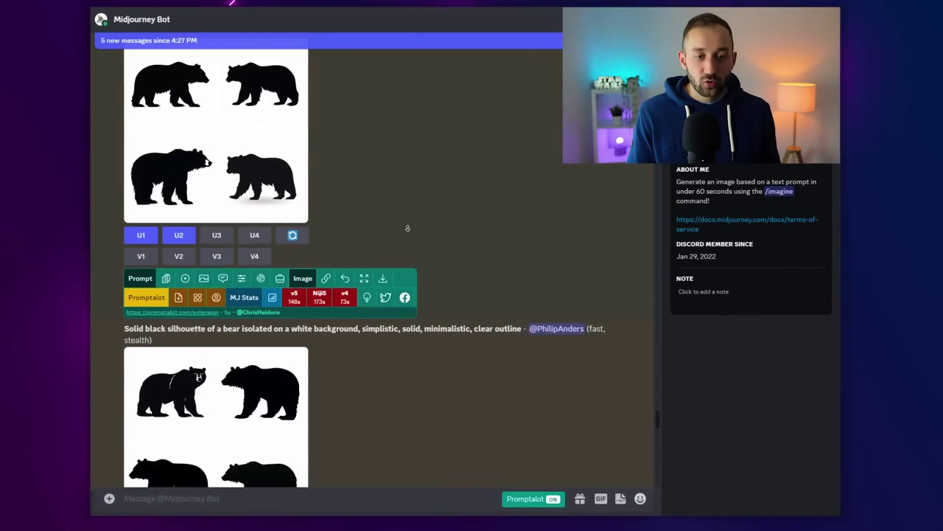
pyautogui.scroll(-5, 410, 355)
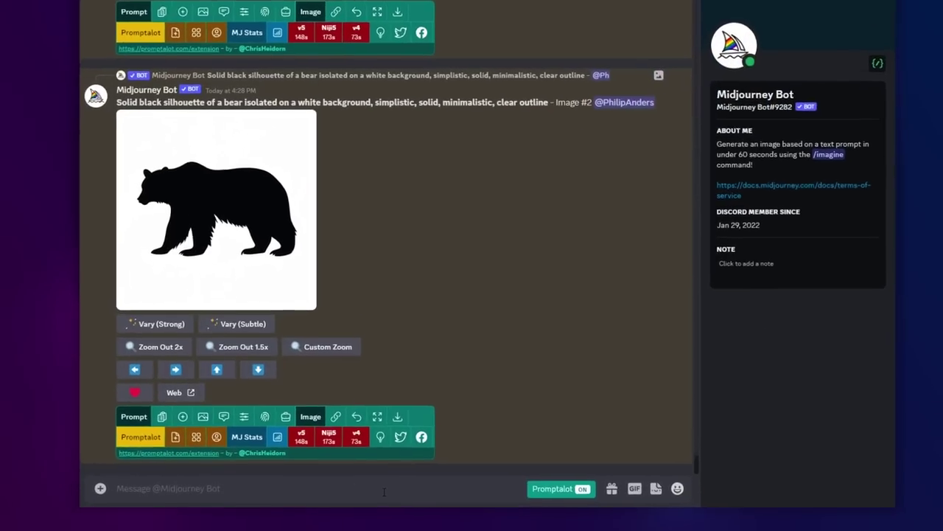
# Submit a flat 2D tent, forest and mountain starry-night prompt with --ar 4:3 --repeat 7
pyautogui.write('/')
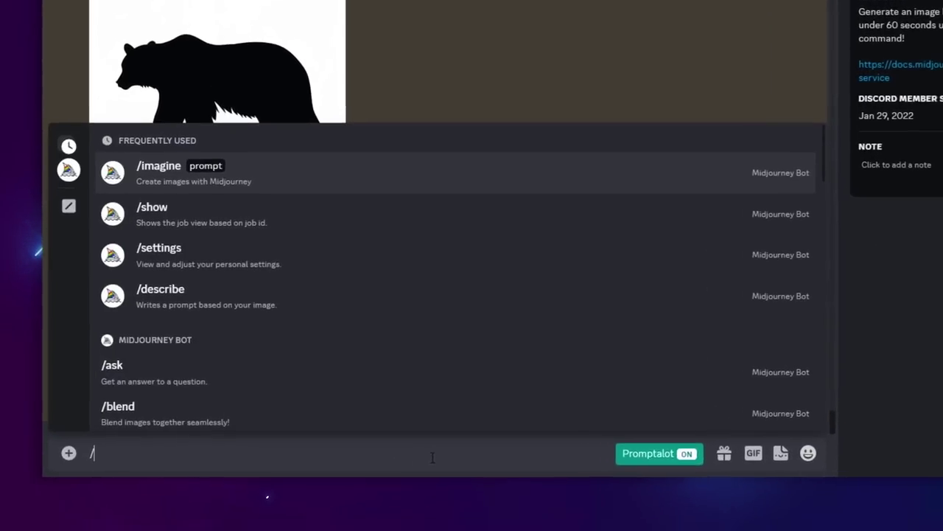
pyautogui.press('Return')
pyautogui.write('flat 2d vector illustration of a tent in front of an outdoor forest and mountain landscape, with a starry night sky, artistic, digital art, colorful, earthy, nature themed --ar 4:3')
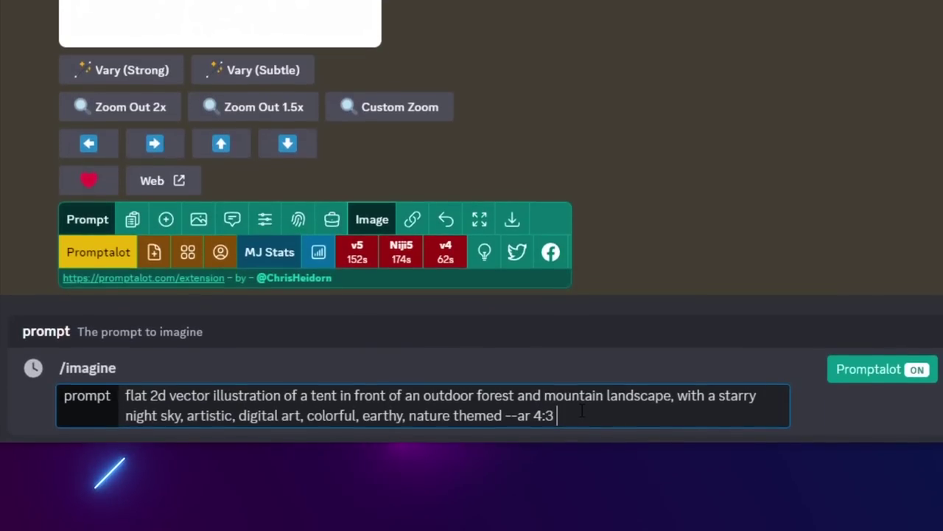
pyautogui.write('--repeat 7')
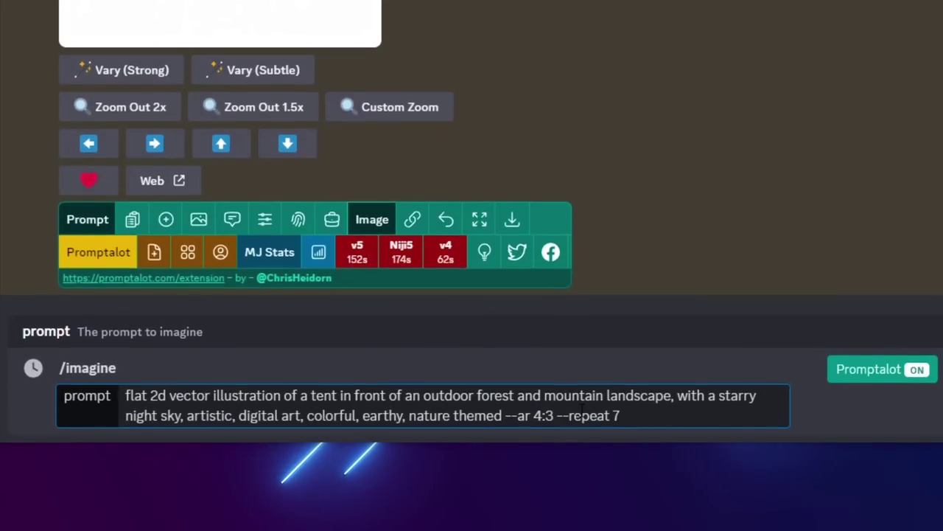
pyautogui.press('Return')
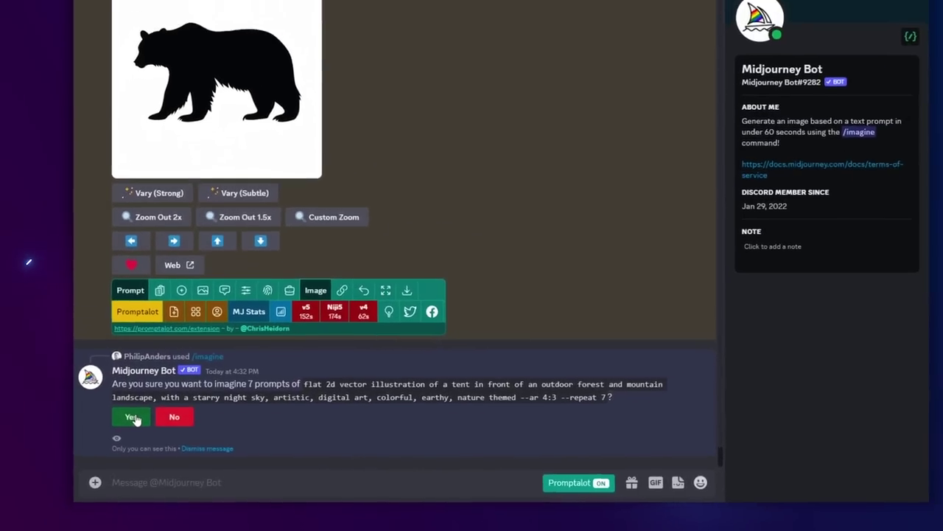
# Confirm the seven landscape prompts and upscale the top-right and bottom-right landscapes
pyautogui.click(117, 381)
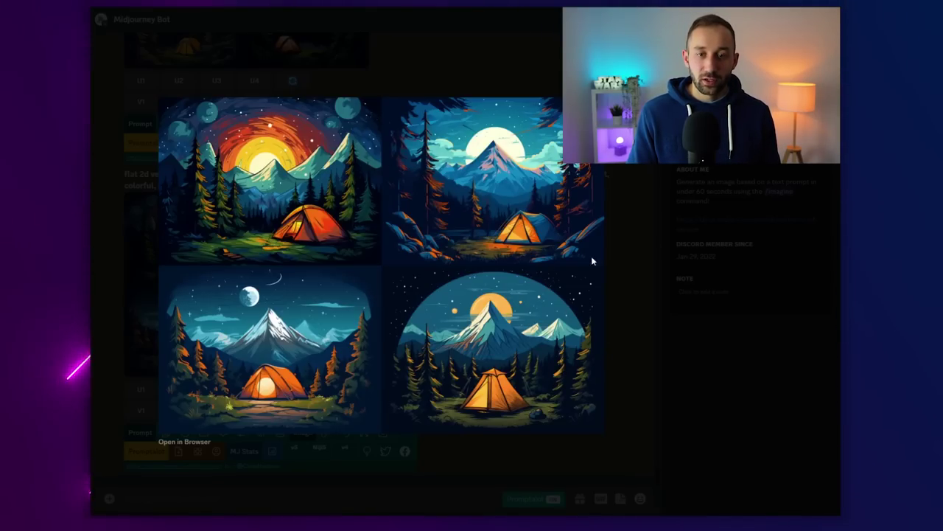
pyautogui.press('Escape')
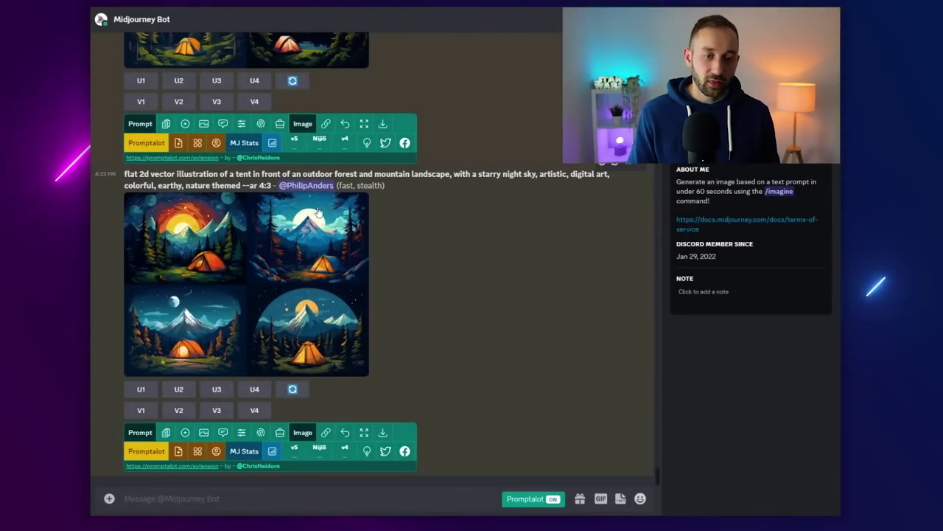
pyautogui.click(179, 389)
pyautogui.scroll(5, 228, 404)
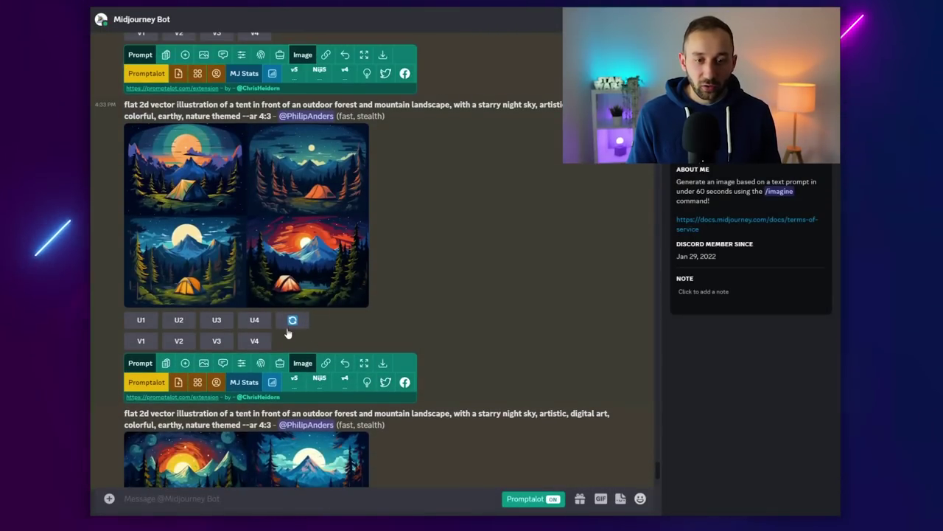
pyautogui.click(254, 321)
pyautogui.scroll(5, 221, 343)
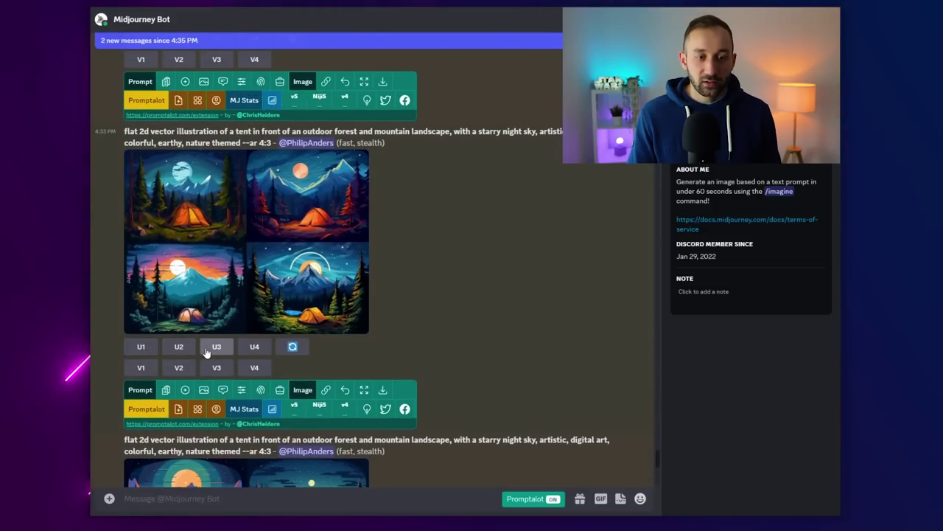
# Inspect the tent landscape grids enlarged and scroll through the Midjourney results
pyautogui.click(312, 285)
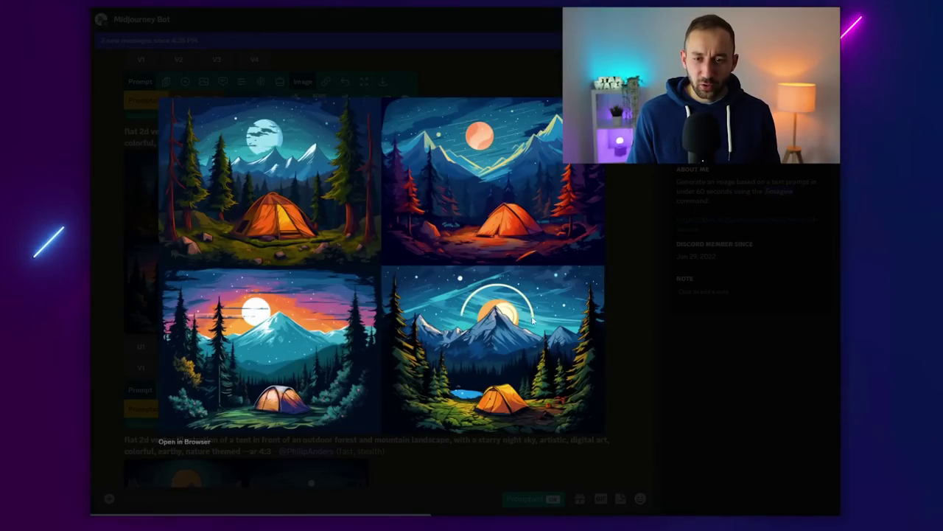
pyautogui.click(626, 318)
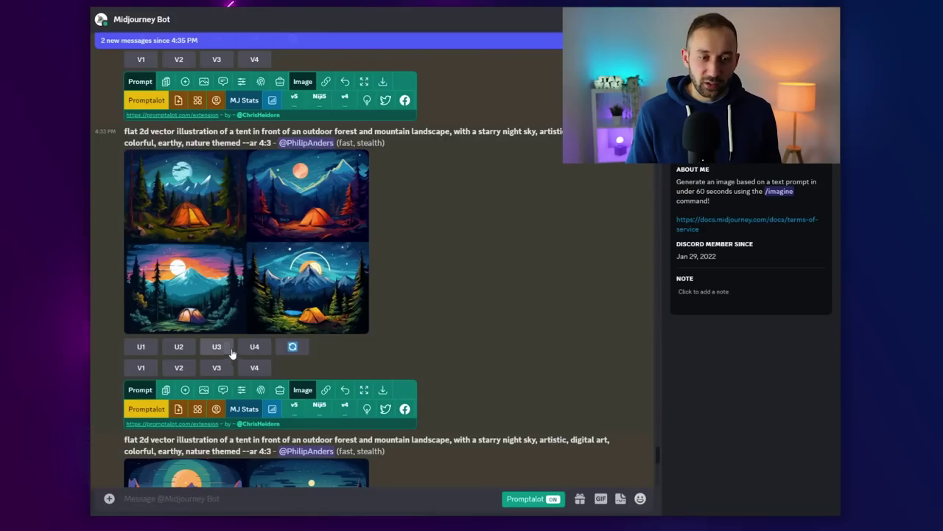
pyautogui.click(199, 297)
pyautogui.press('Escape')
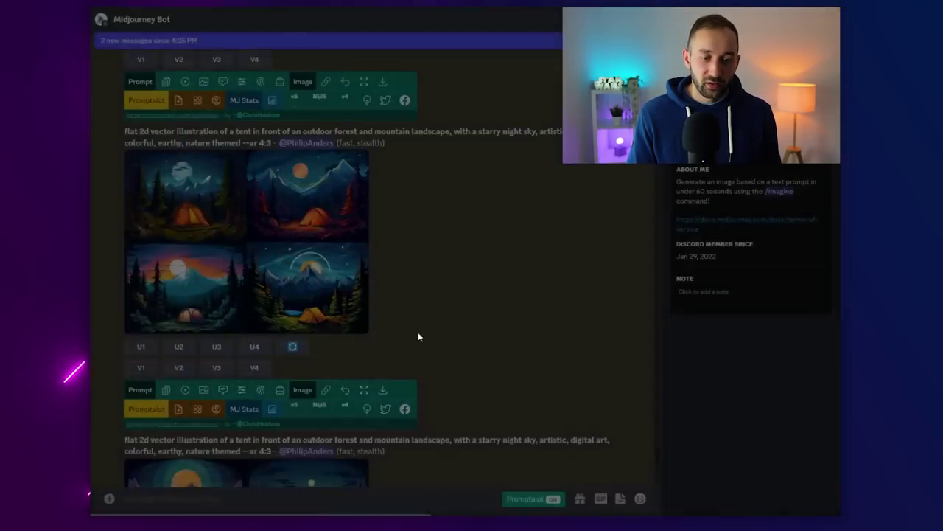
pyautogui.click(188, 303)
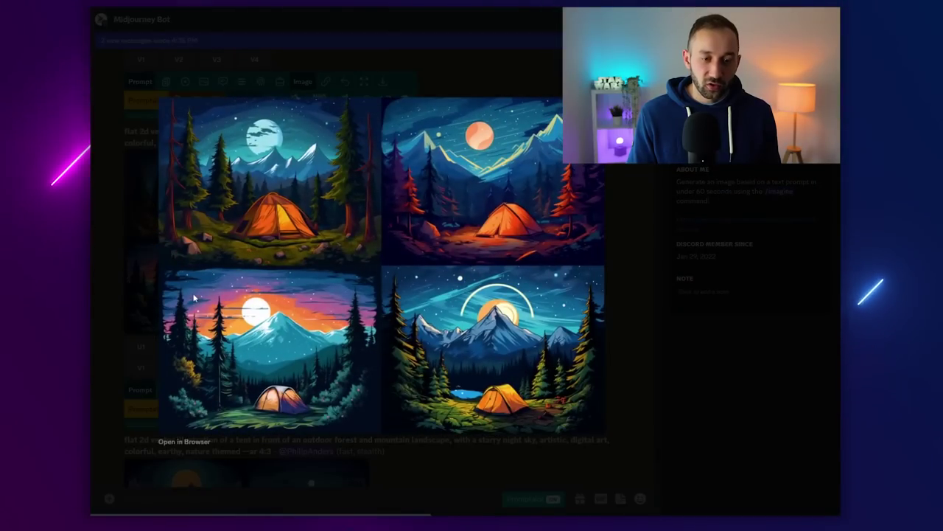
pyautogui.click(662, 344)
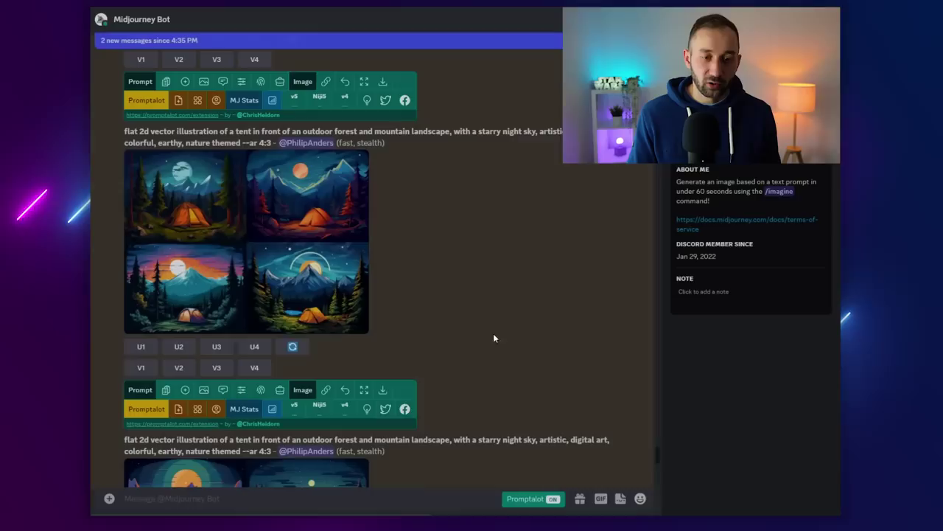
pyautogui.scroll(-5, 221, 347)
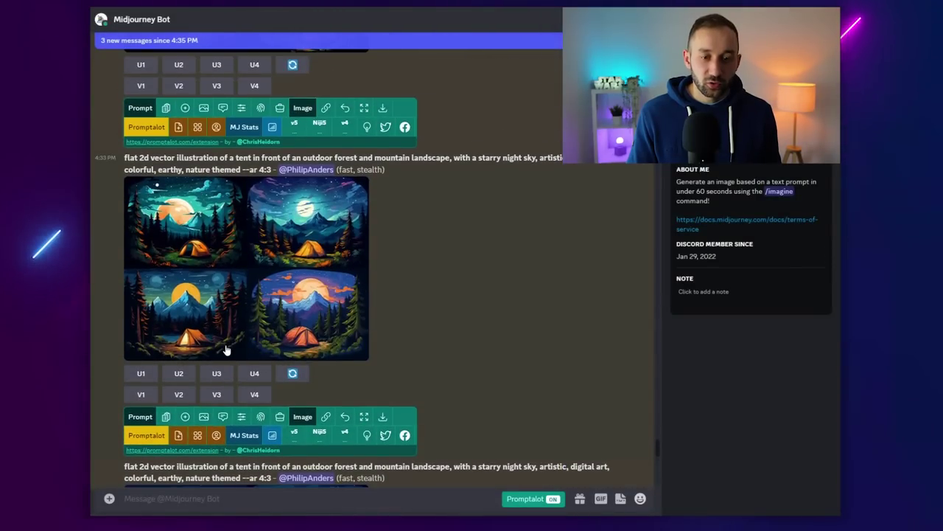
pyautogui.scroll(-10, 226, 349)
pyautogui.scroll(-9, 237, 312)
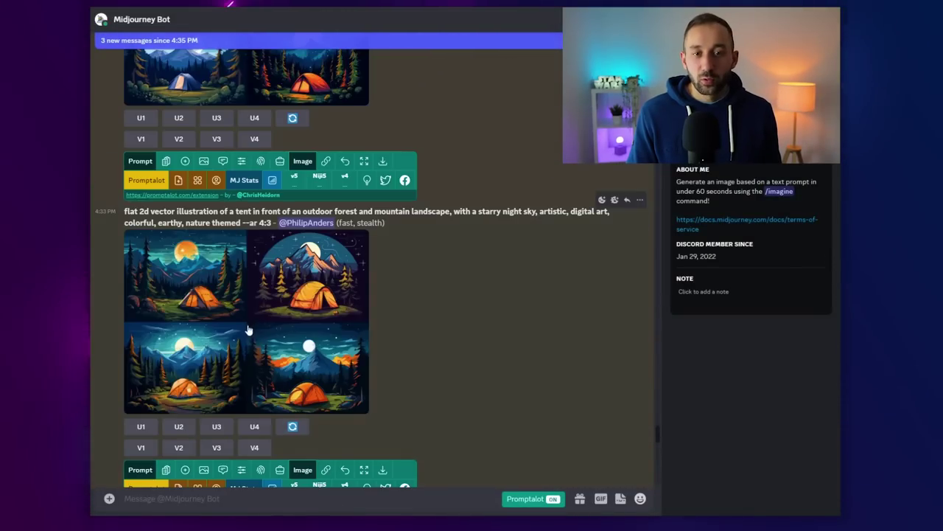
pyautogui.scroll(1, 283, 332)
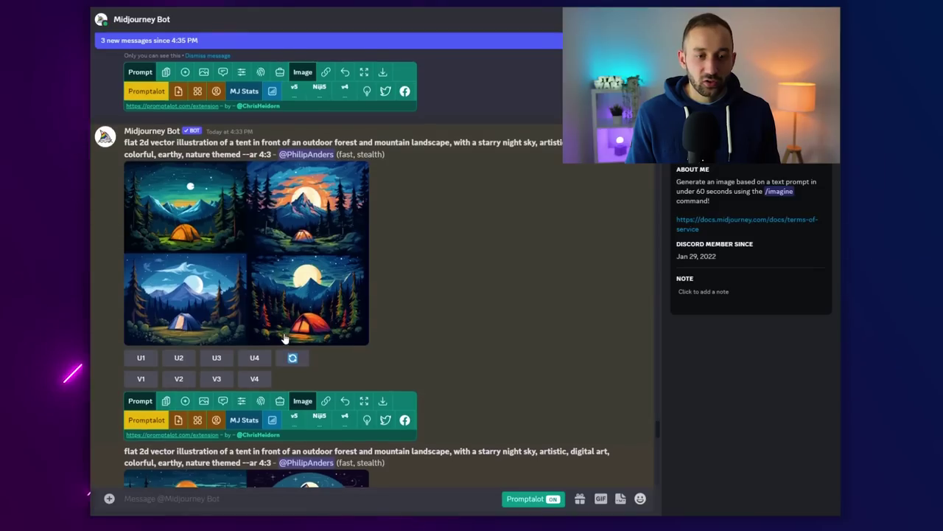
pyautogui.scroll(2, 283, 335)
pyautogui.scroll(-2, 285, 338)
pyautogui.scroll(-1, 286, 338)
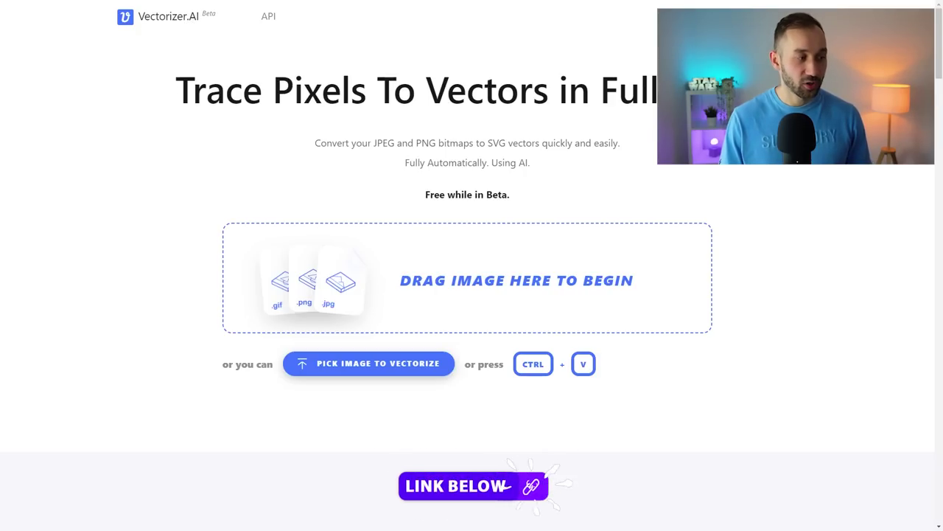
# Vectorize the bear silhouette PNG, compare its head edges up close, then open Download options
pyautogui.moveTo(66, 484); pyautogui.dragTo(414, 252)
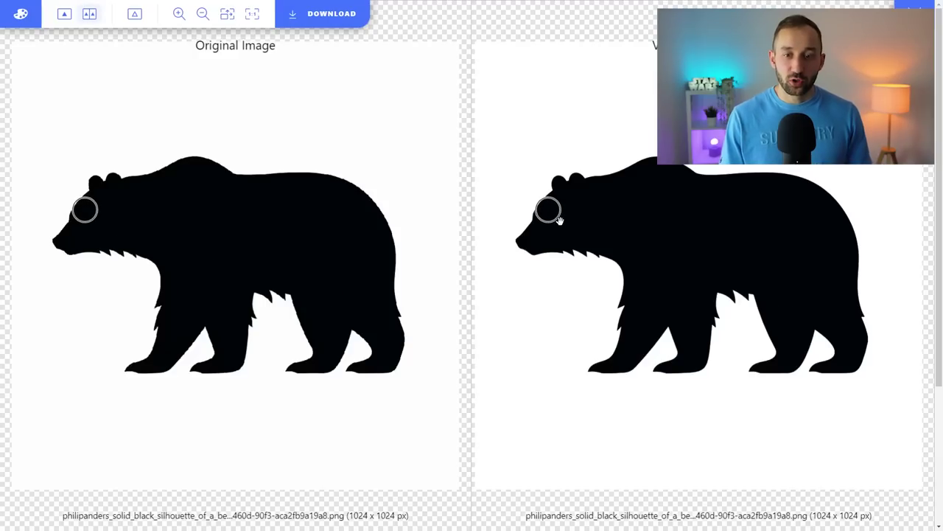
pyautogui.scroll(5, 597, 71)
pyautogui.moveTo(597, 71); pyautogui.dragTo(492, 154)
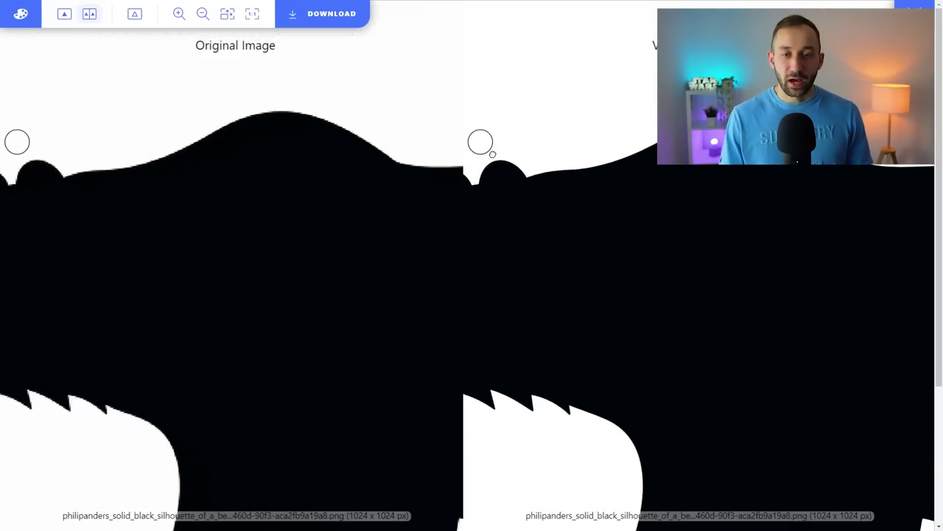
pyautogui.scroll(3, 558, 185)
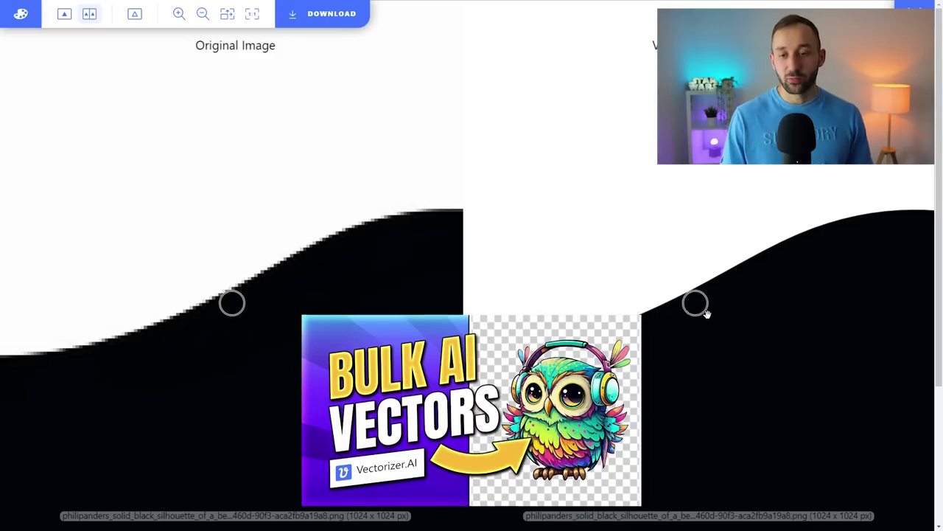
pyautogui.scroll(-2, 576, 289)
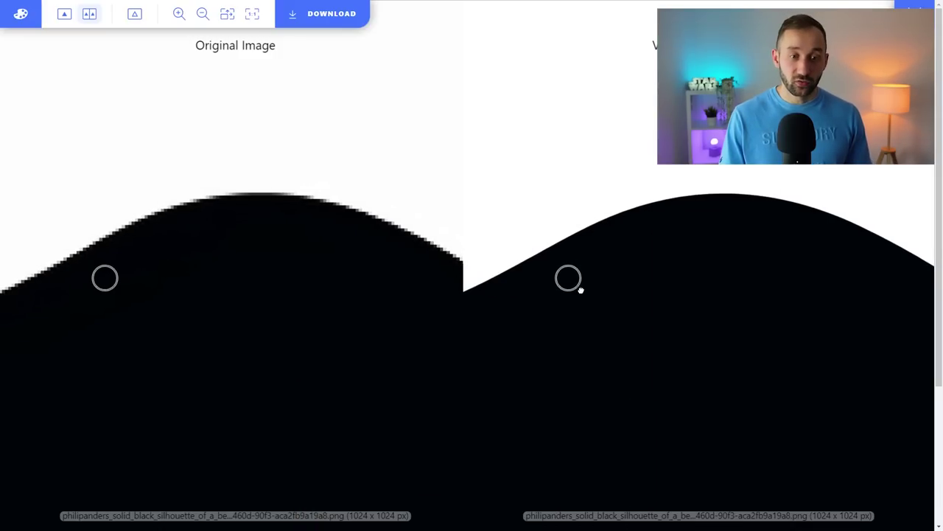
pyautogui.scroll(-1, 510, 263)
pyautogui.scroll(-1, 516, 263)
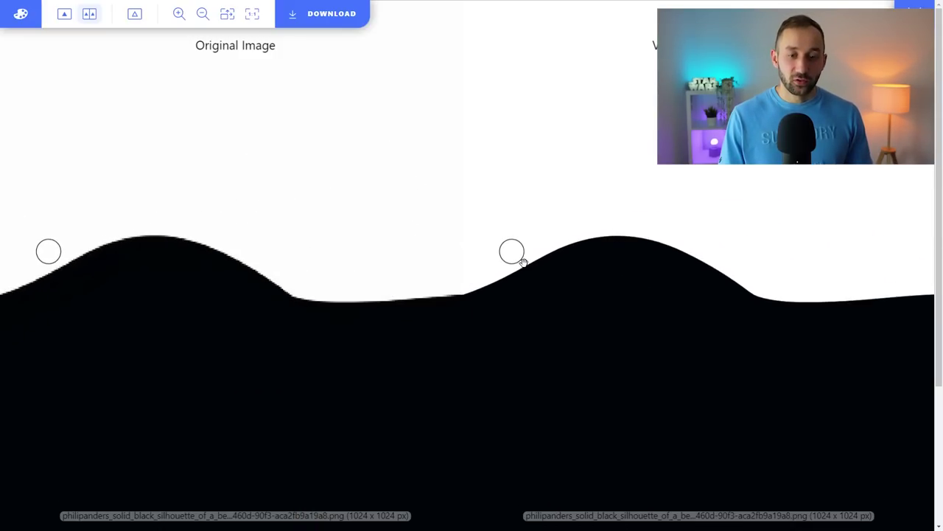
pyautogui.scroll(2, 310, 216)
pyautogui.scroll(-2, 373, 282)
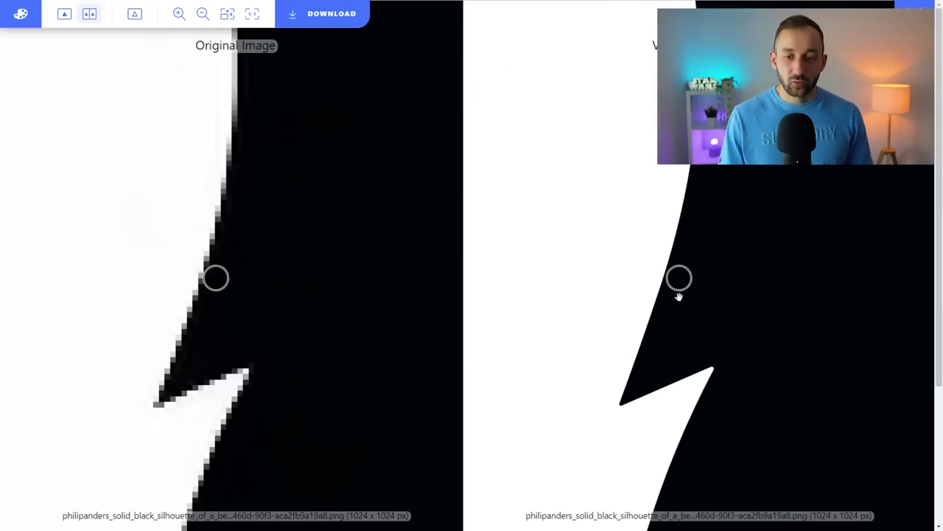
pyautogui.scroll(-5, 779, 238)
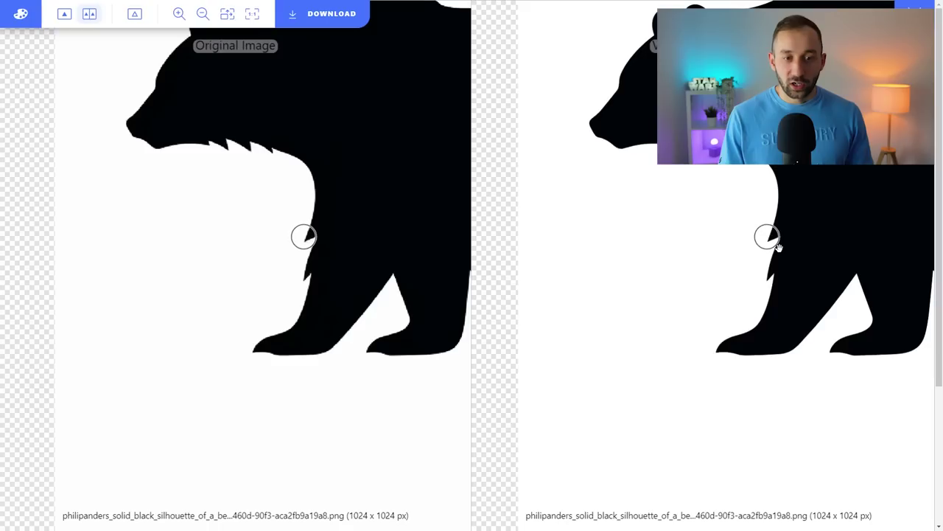
pyautogui.scroll(-5, 785, 212)
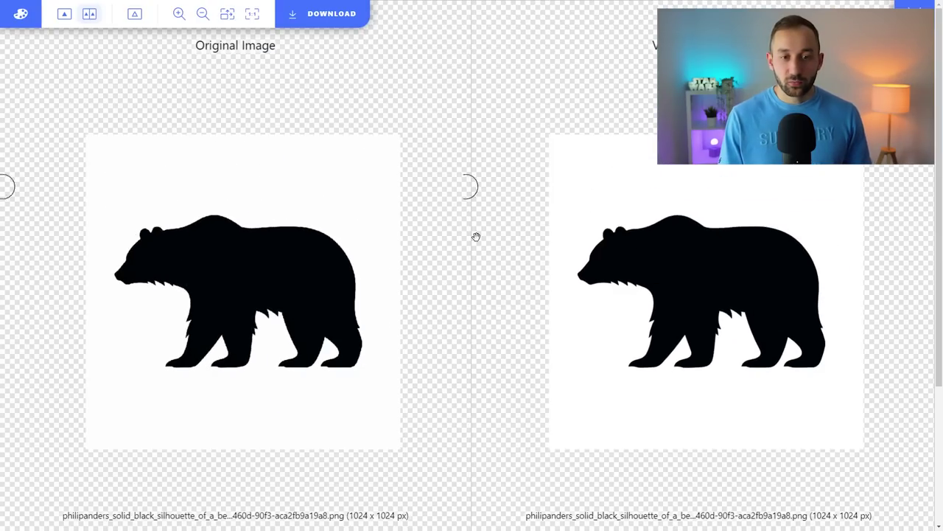
pyautogui.click(339, 18)
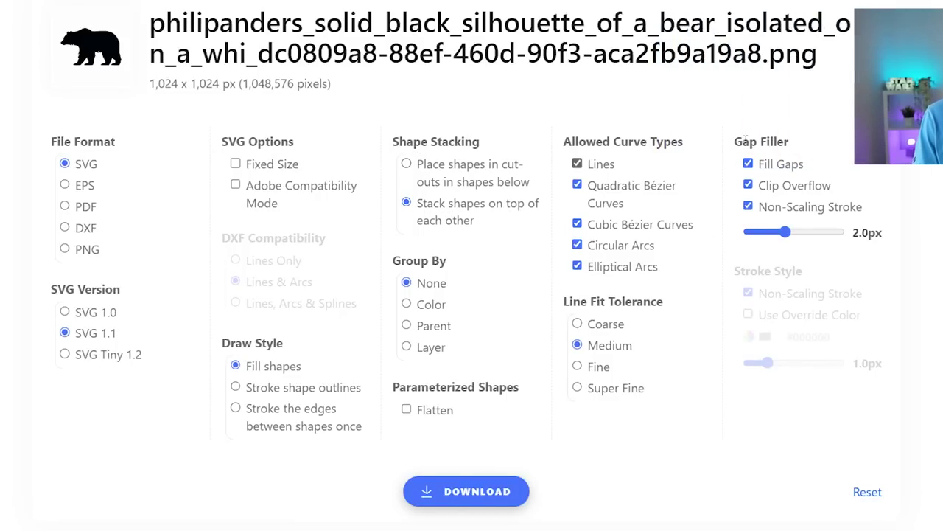
# Review the Gap Filler settings among the SVG download options
pyautogui.moveTo(732, 142); pyautogui.dragTo(795, 142)
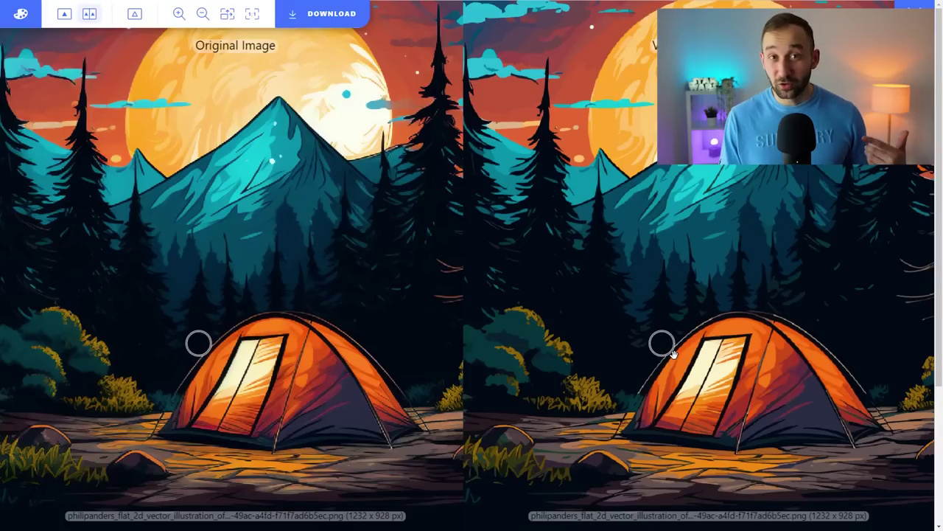
# Zoom in and back out on the tent vector to check its clean edges
pyautogui.scroll(5, 673, 359)
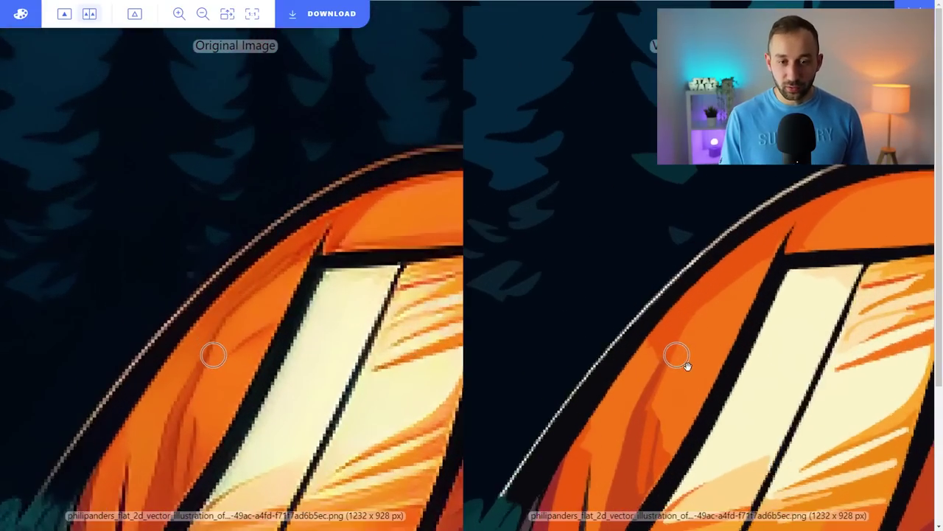
pyautogui.scroll(-5, 715, 315)
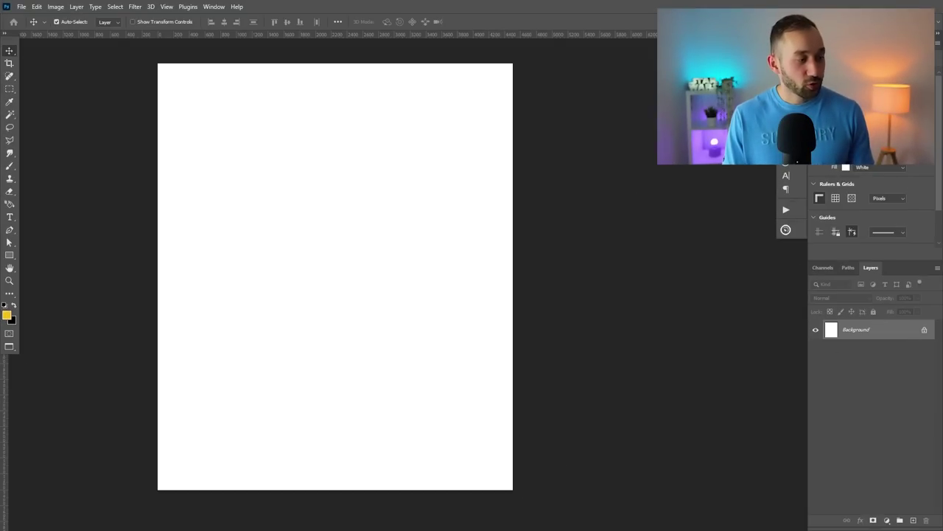
# Place the bear image on the canvas and hide the white Background layer
pyautogui.moveTo(514, 368); pyautogui.dragTo(320, 235)
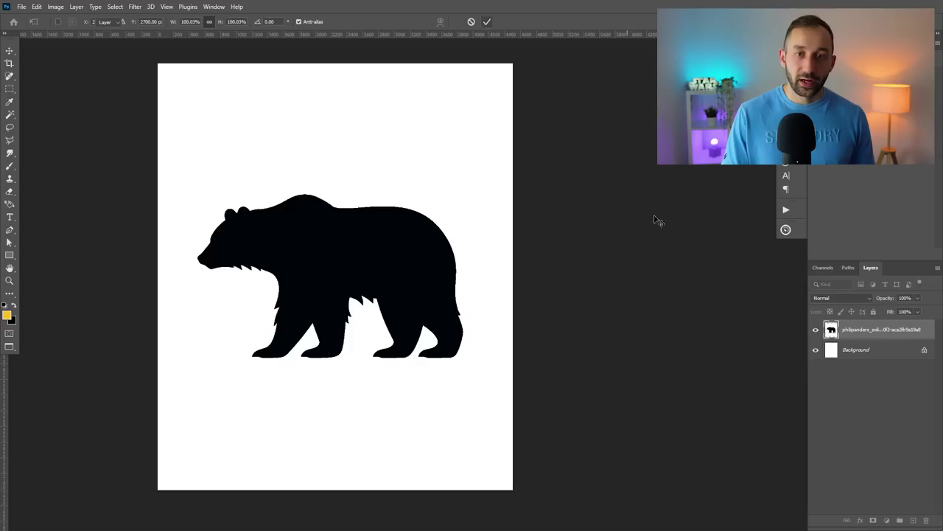
pyautogui.press('Return')
pyautogui.click(815, 350)
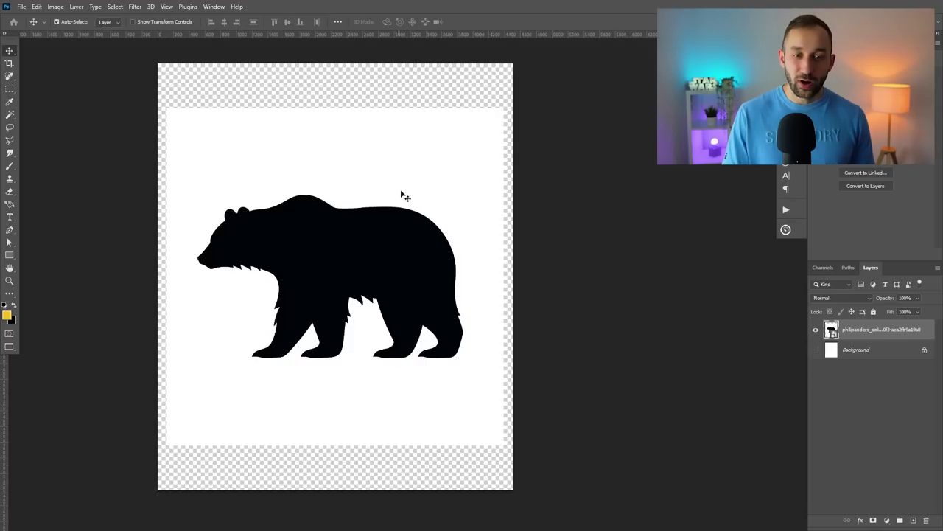
# Scale the bear up to span the canvas width and rasterize its layer
pyautogui.hotkey('ctrl', 't')
pyautogui.moveTo(336, 109); pyautogui.dragTo(315, 67)
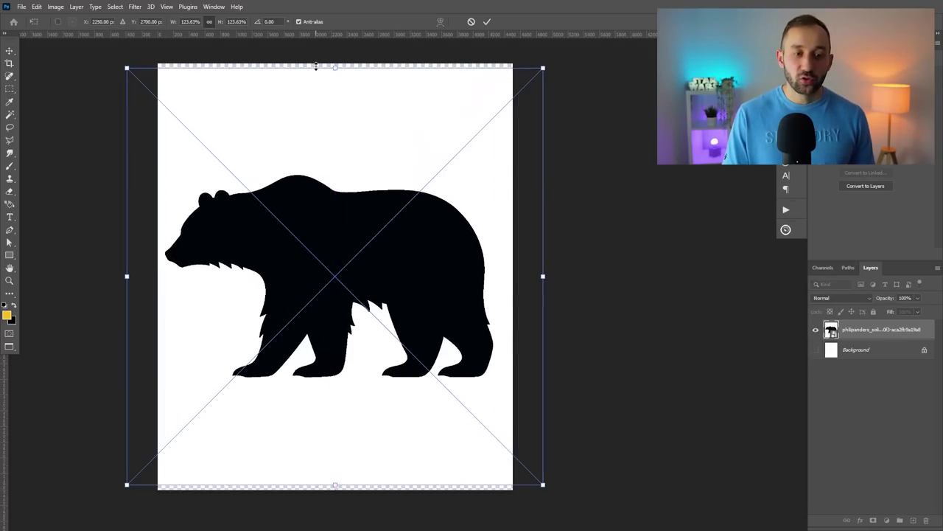
pyautogui.click(487, 21)
pyautogui.scroll(1, 331, 238)
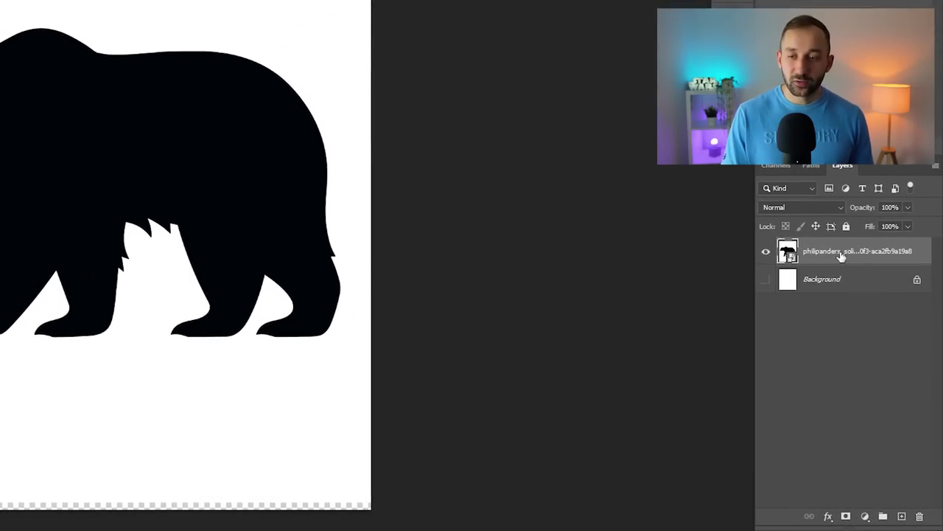
pyautogui.rightClick(841, 255)
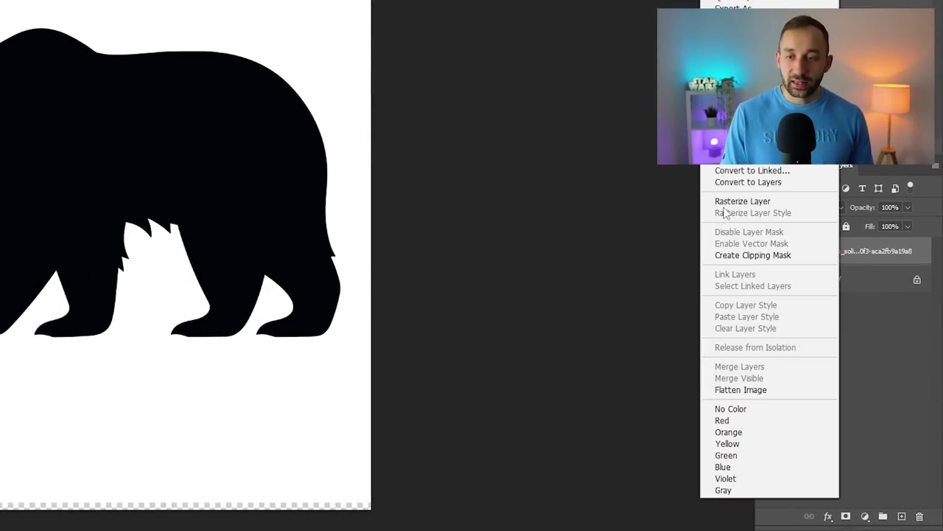
pyautogui.click(775, 203)
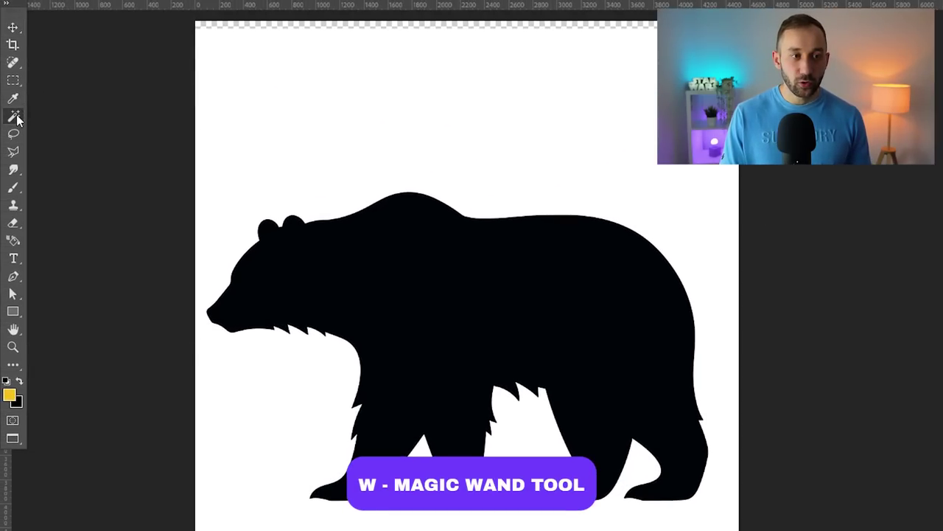
# Select the whole black bear silhouette with the Magic Wand and zoom to verify it
pyautogui.click(15, 116)
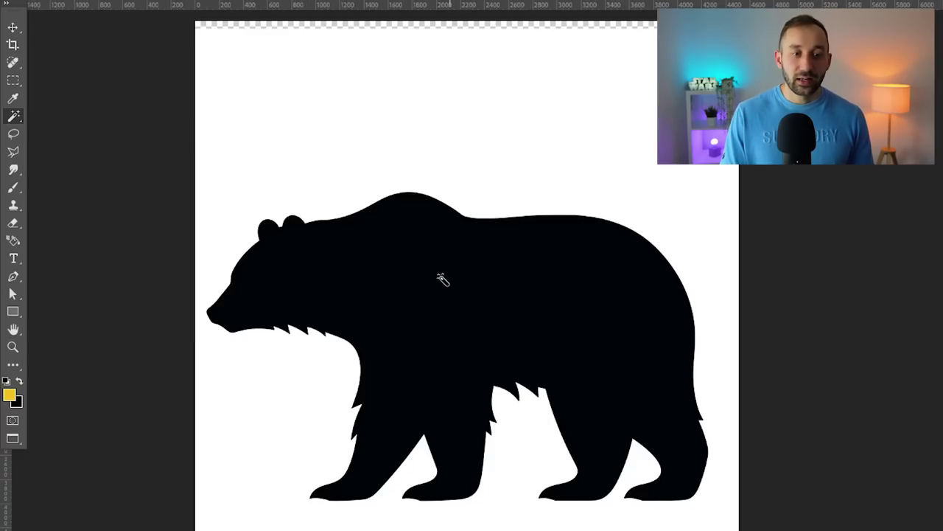
pyautogui.click(496, 297)
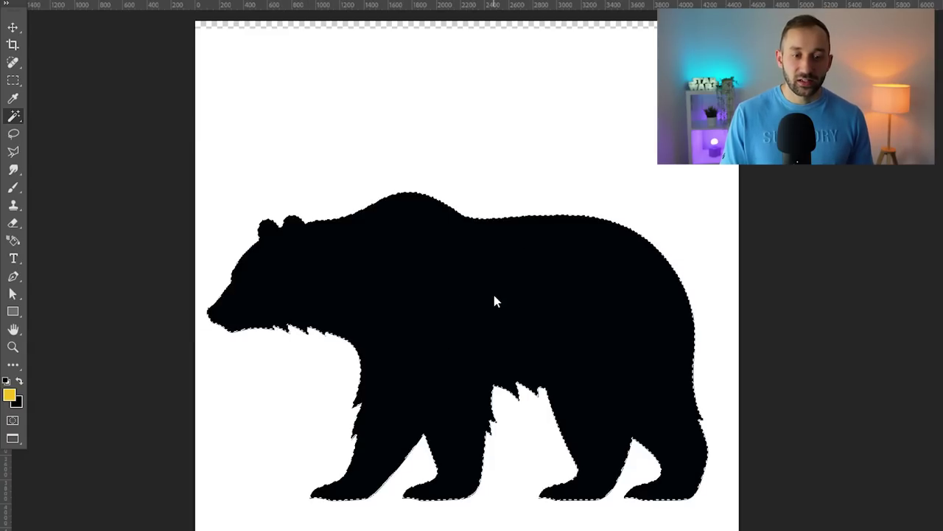
pyautogui.scroll(5, 493, 295)
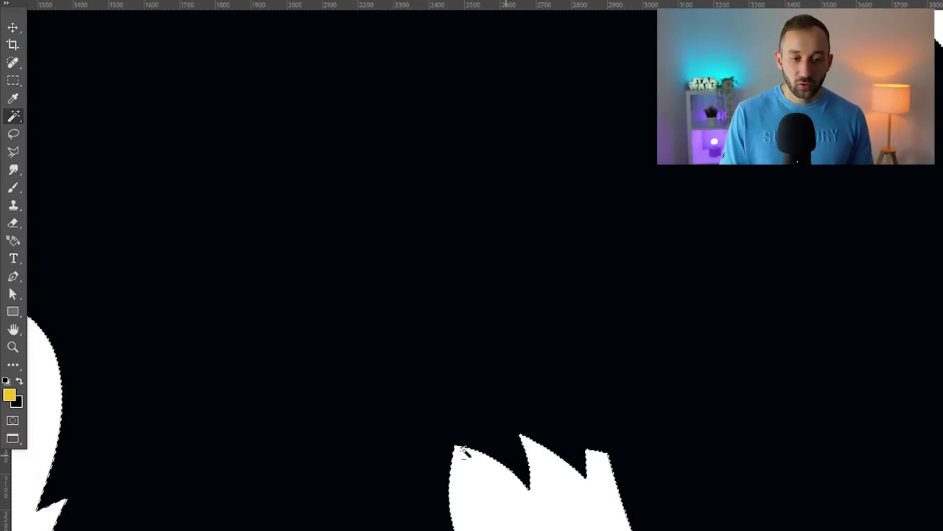
pyautogui.scroll(-4, 463, 451)
pyautogui.scroll(2, 373, 275)
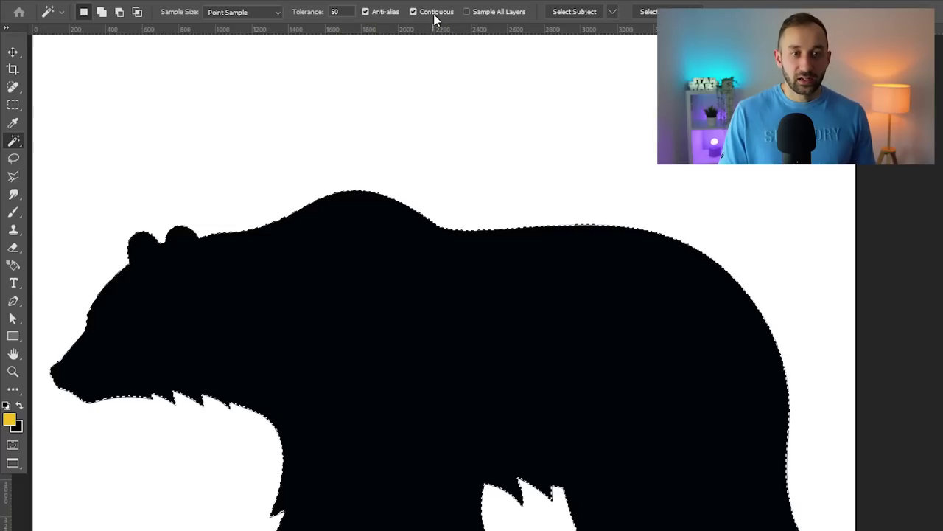
pyautogui.scroll(-2, 467, 290)
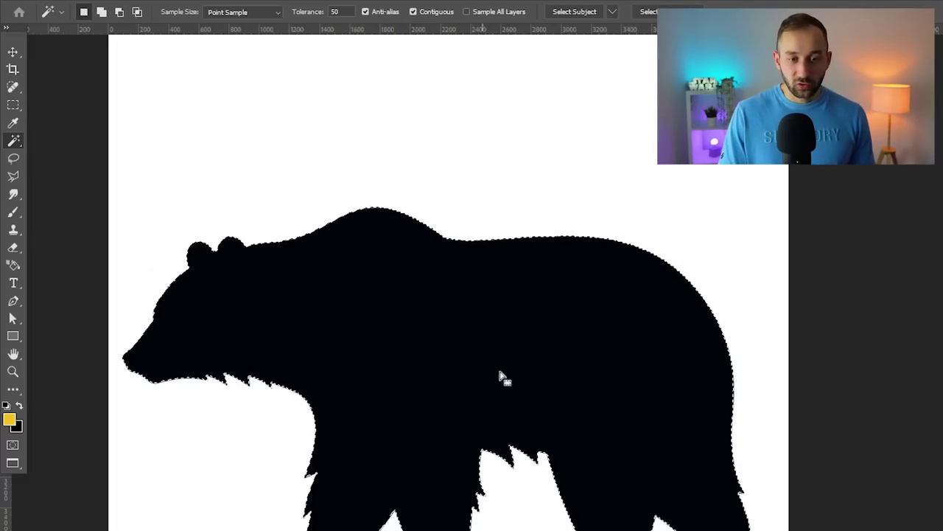
pyautogui.scroll(-2, 501, 374)
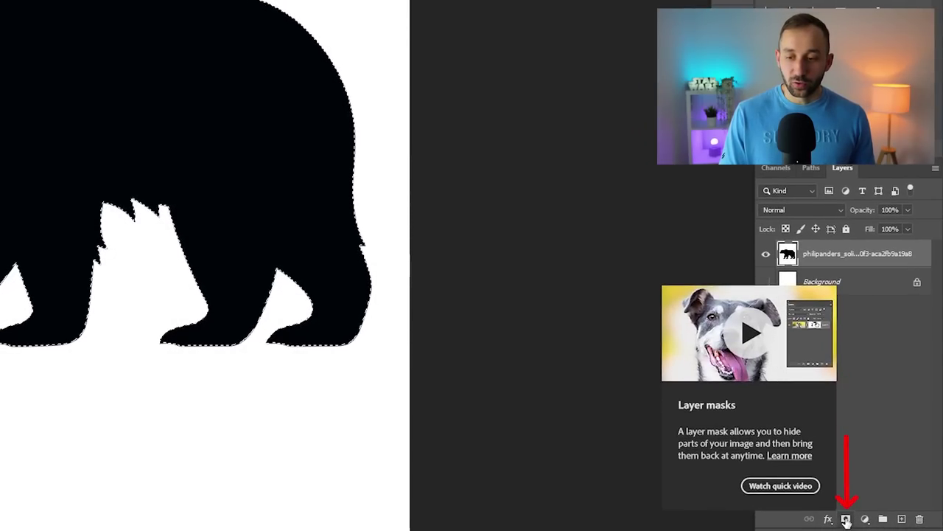
pyautogui.click(846, 520)
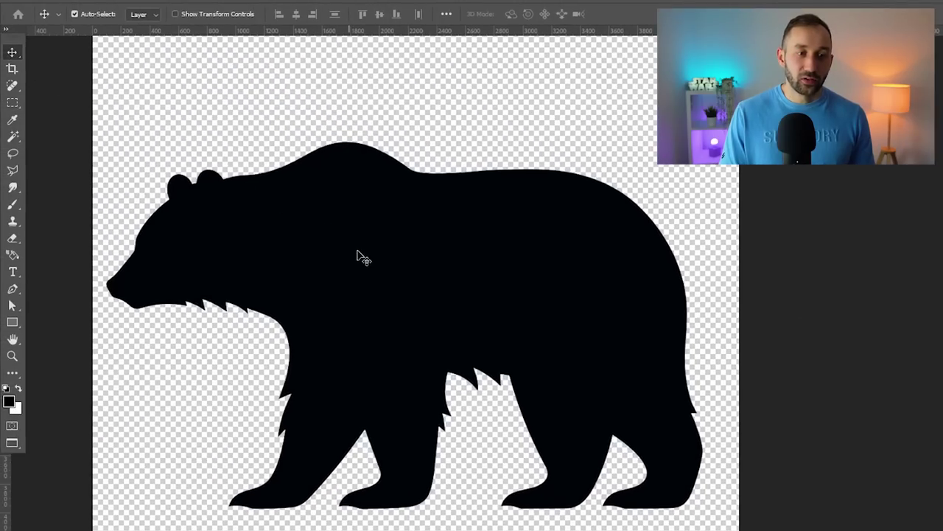
pyautogui.moveTo(357, 256); pyautogui.dragTo(402, 269)
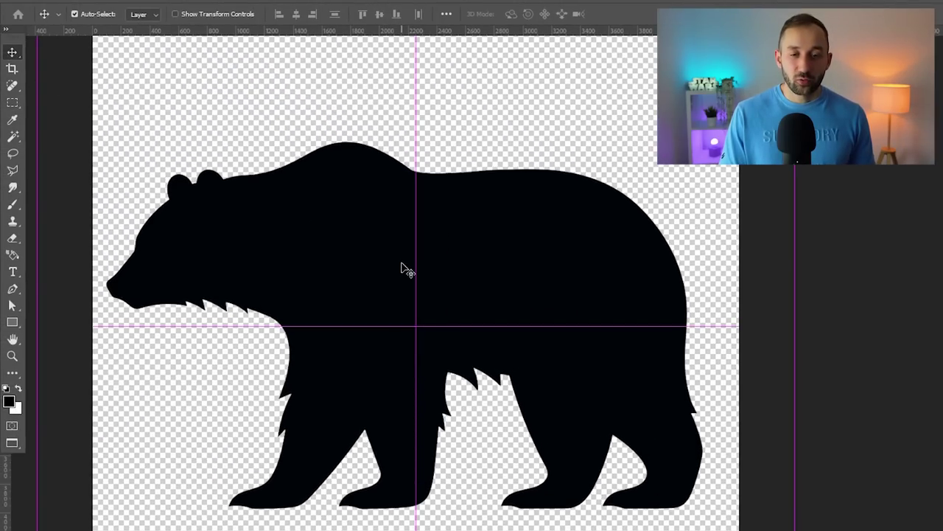
pyautogui.scroll(5, 409, 271)
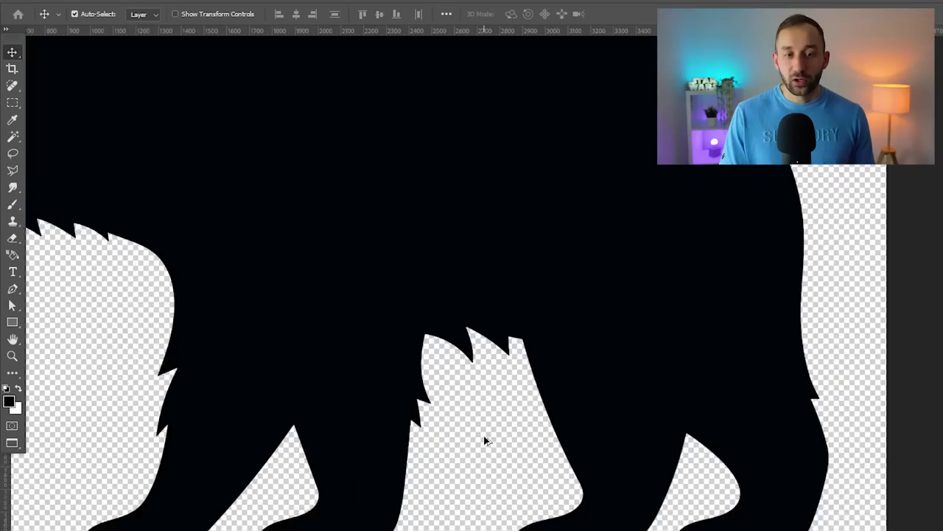
pyautogui.scroll(-5, 429, 327)
pyautogui.scroll(2, 450, 224)
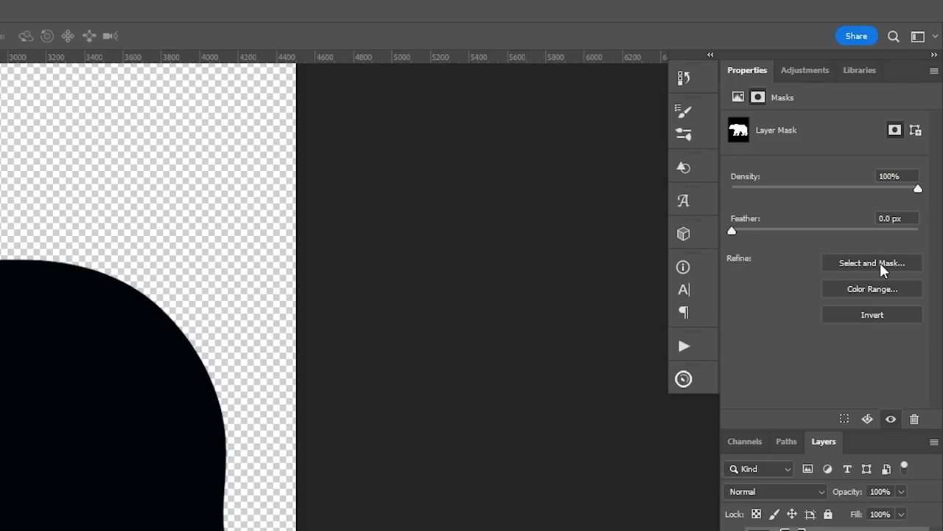
# Refine the bear's mask edge in Select and Mask with Contrast 51% and Shift Edge -49%
pyautogui.click(880, 263)
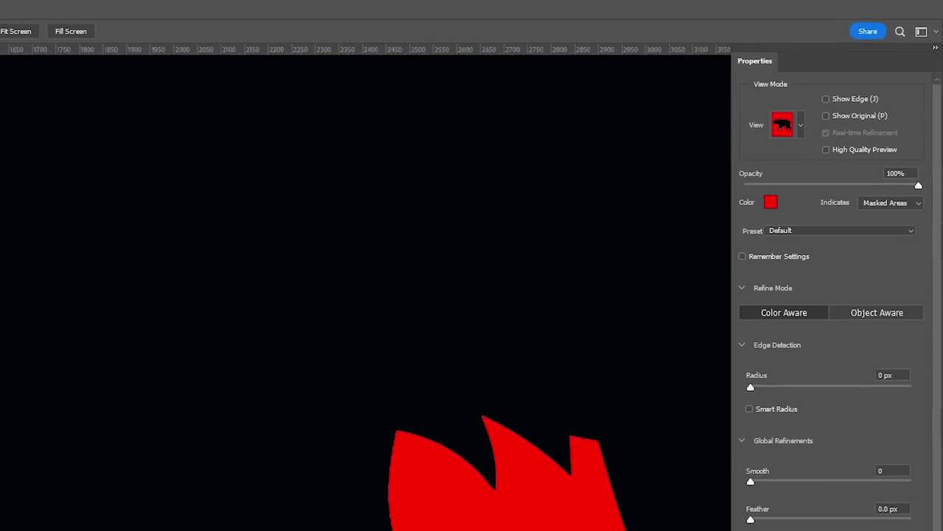
pyautogui.moveTo(154, 288); pyautogui.dragTo(252, 231)
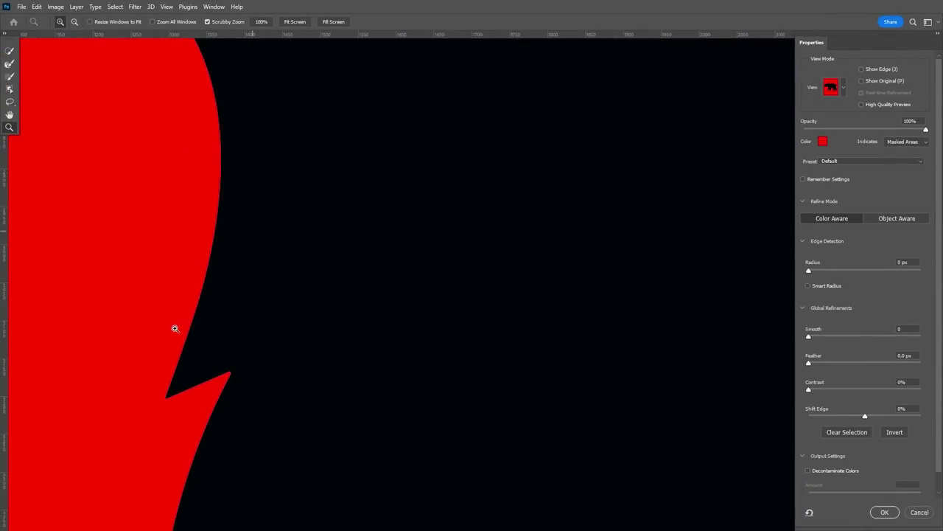
pyautogui.moveTo(254, 479); pyautogui.dragTo(430, 86)
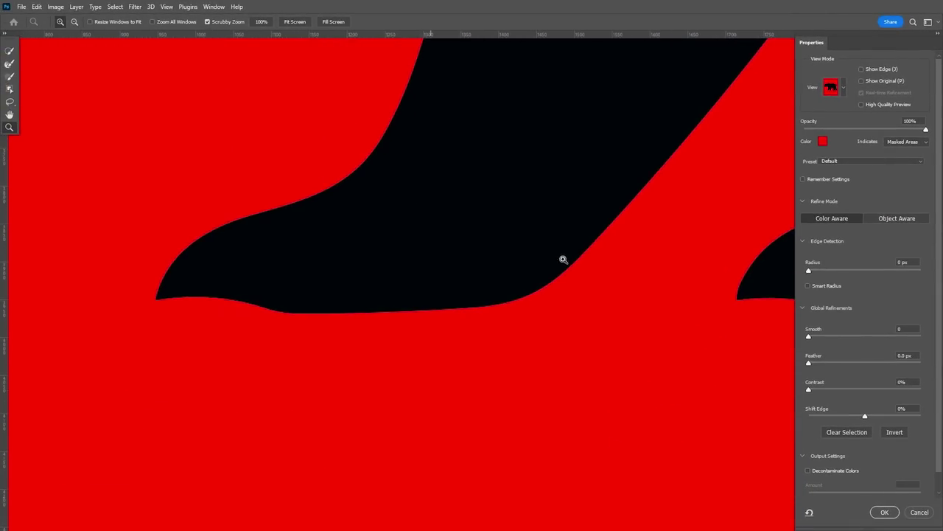
pyautogui.moveTo(563, 258); pyautogui.dragTo(624, 187)
pyautogui.moveTo(671, 270); pyautogui.dragTo(217, 379)
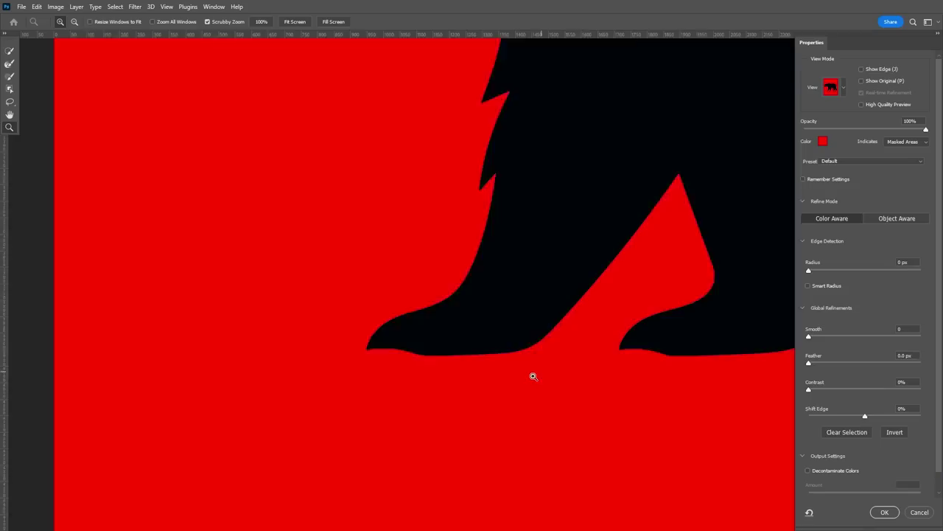
pyautogui.moveTo(672, 242); pyautogui.dragTo(421, 270)
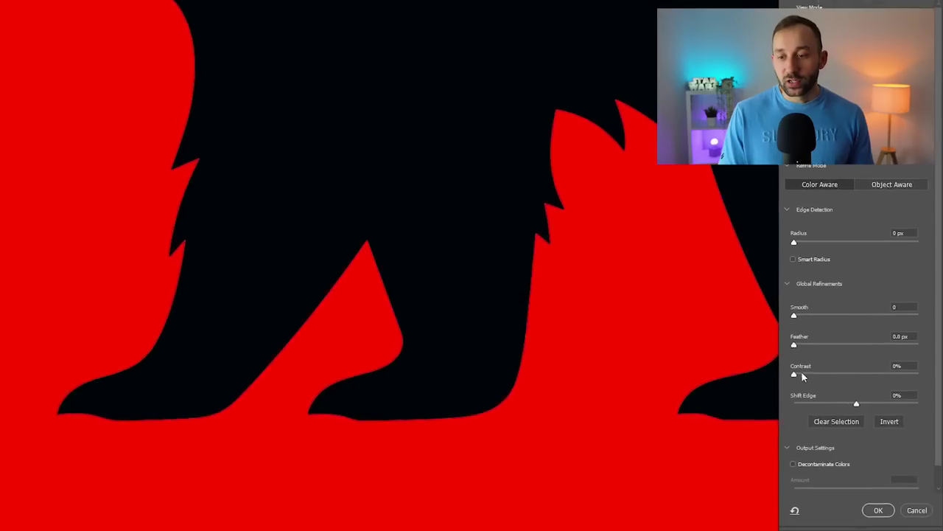
pyautogui.moveTo(799, 377); pyautogui.dragTo(842, 348)
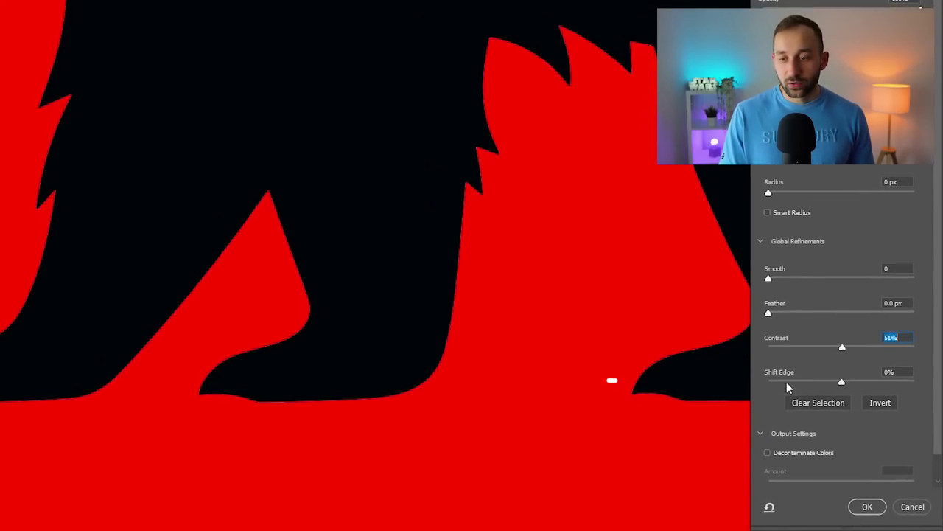
pyautogui.moveTo(843, 382); pyautogui.dragTo(807, 379)
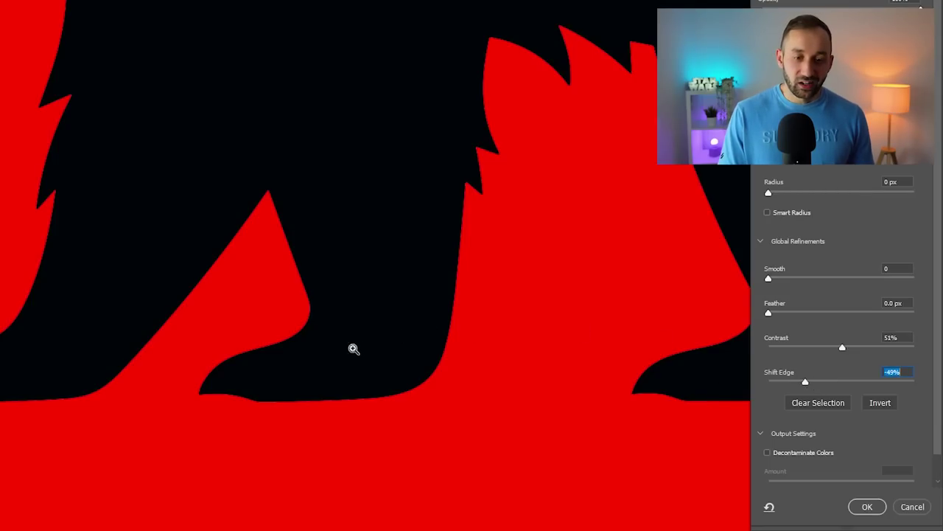
pyautogui.click(294, 366)
pyautogui.scroll(-5, 434, 320)
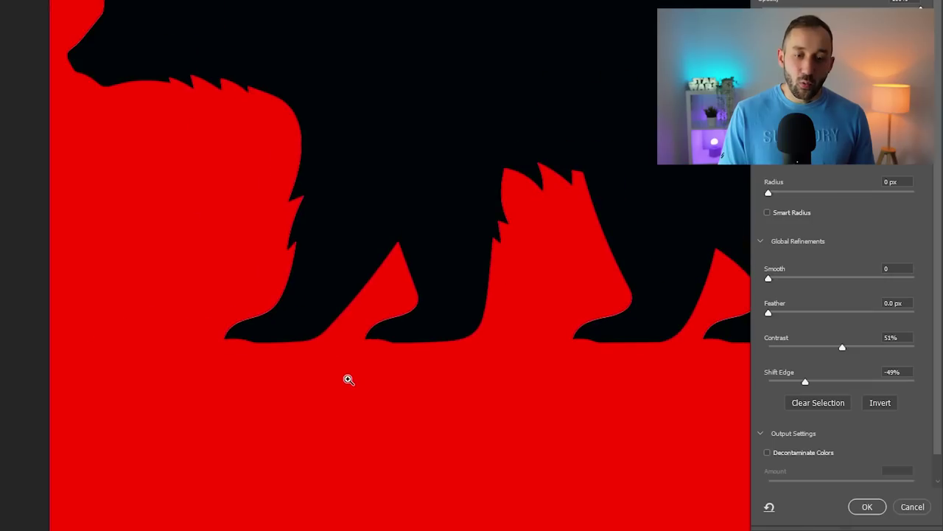
pyautogui.scroll(2, 413, 226)
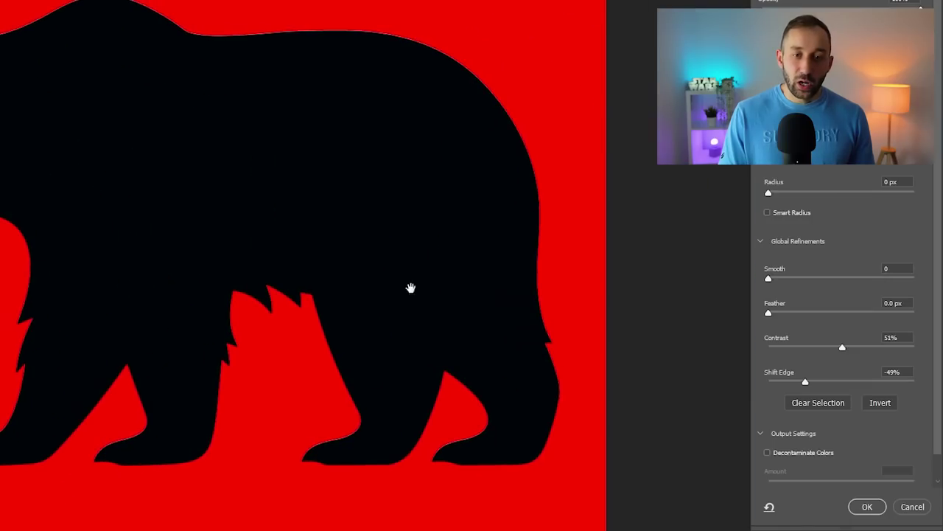
pyautogui.click(880, 506)
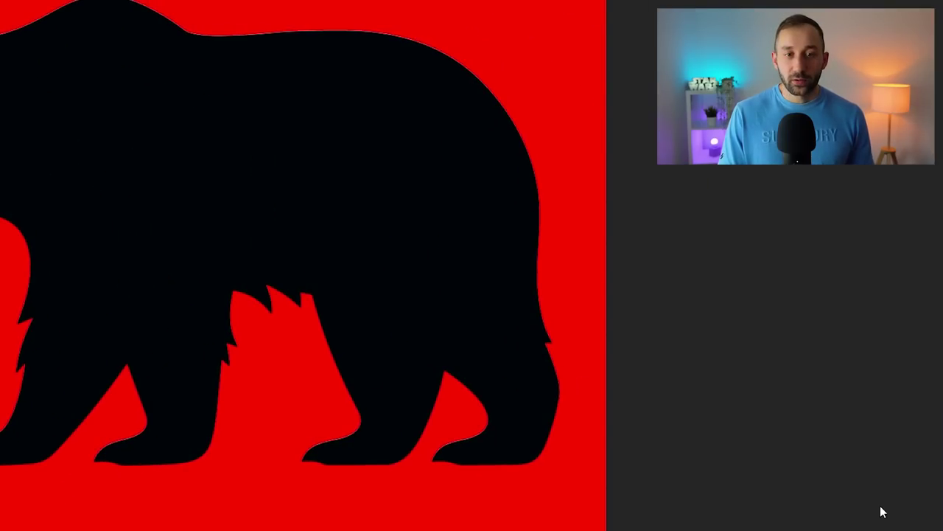
# Apply the layer mask permanently to the bear layer, then start Free Transform
pyautogui.scroll(1, 225, 40)
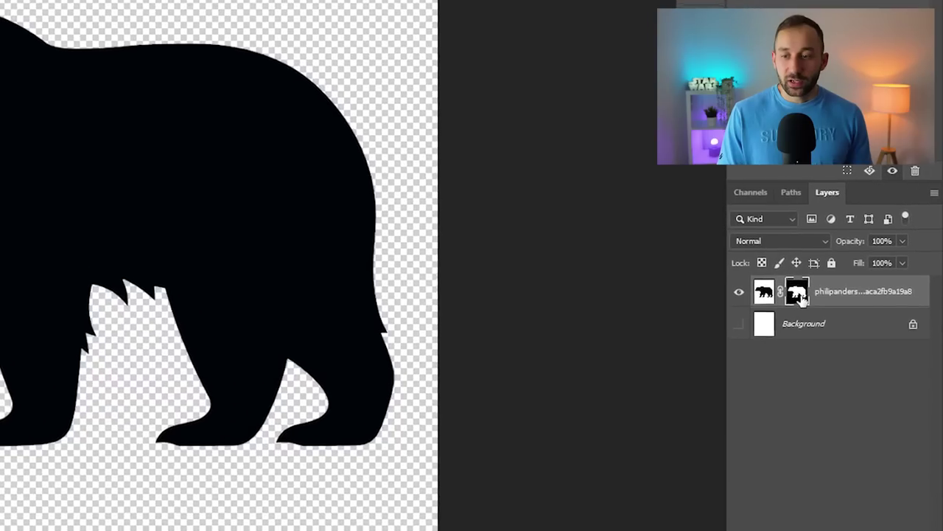
pyautogui.rightClick(797, 295)
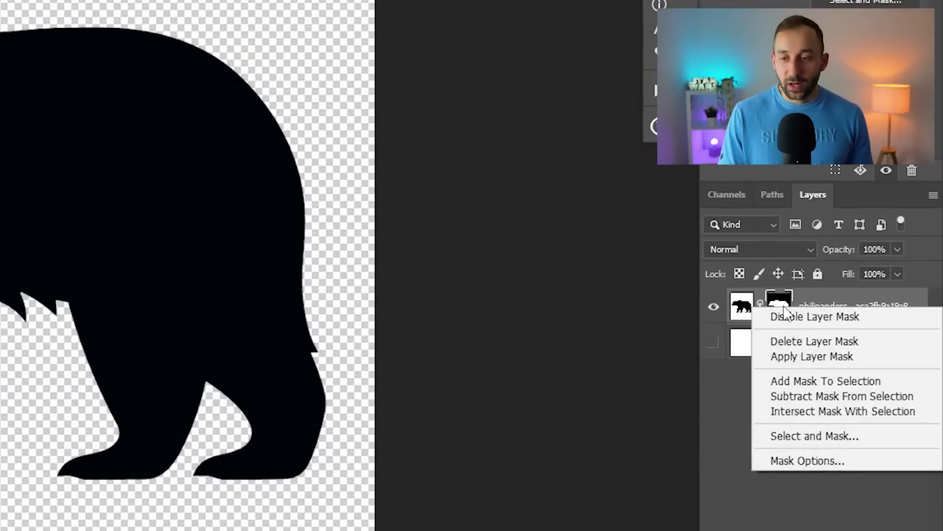
pyautogui.click(792, 359)
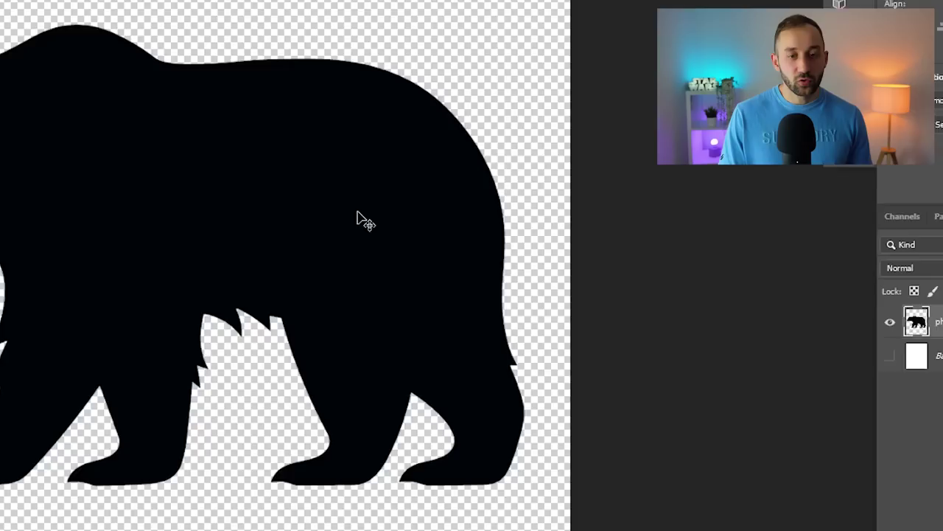
pyautogui.hotkey('ctrl', 't')
# Scale the bear up and recentre it, then drag the camping landscape into the document
pyautogui.moveTo(401, 62); pyautogui.dragTo(401, 70)
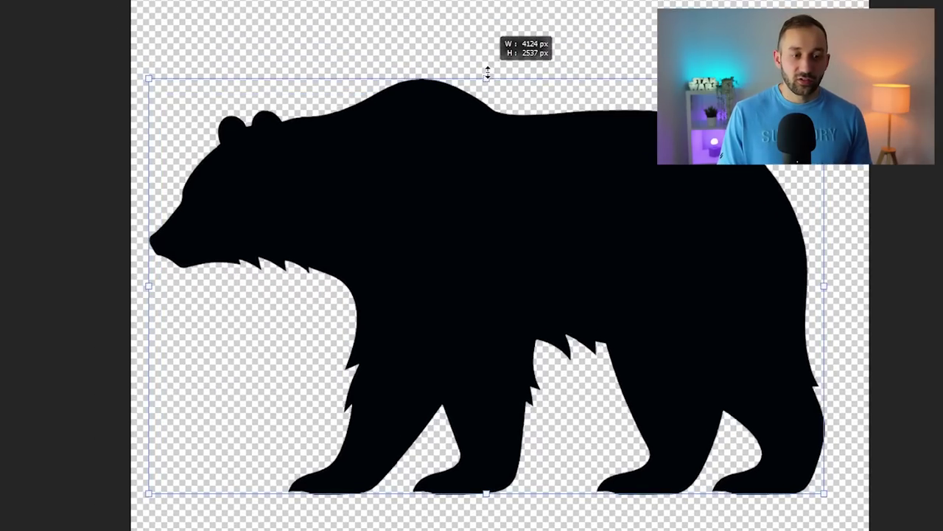
pyautogui.moveTo(423, 230); pyautogui.dragTo(434, 210)
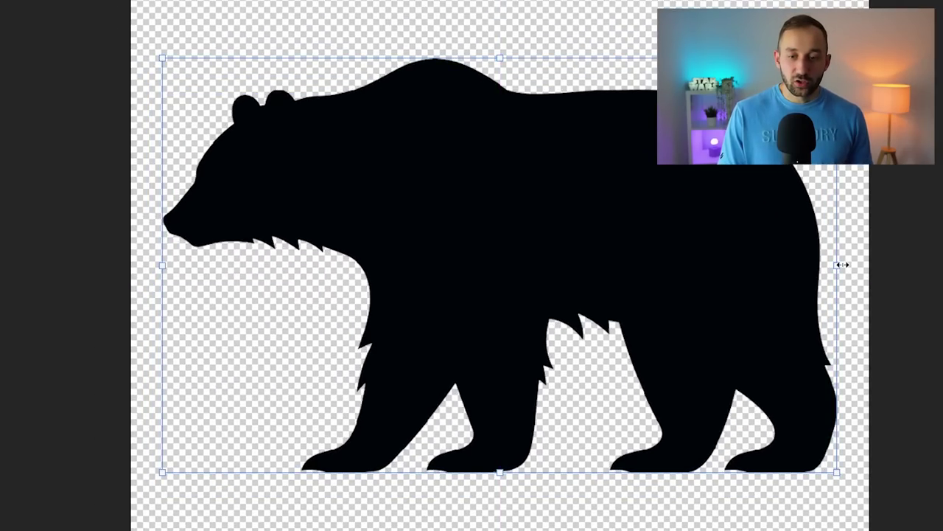
pyautogui.moveTo(842, 263); pyautogui.dragTo(863, 264)
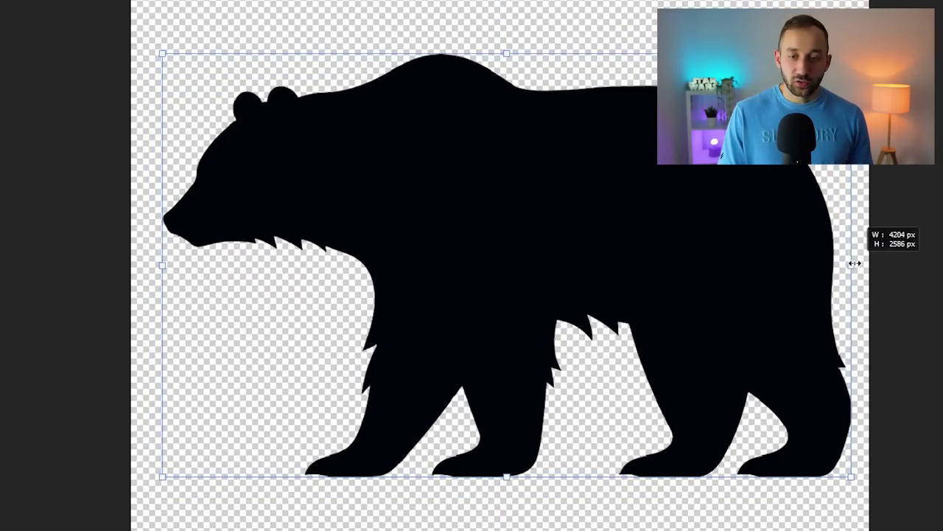
pyautogui.moveTo(769, 282); pyautogui.dragTo(754, 254)
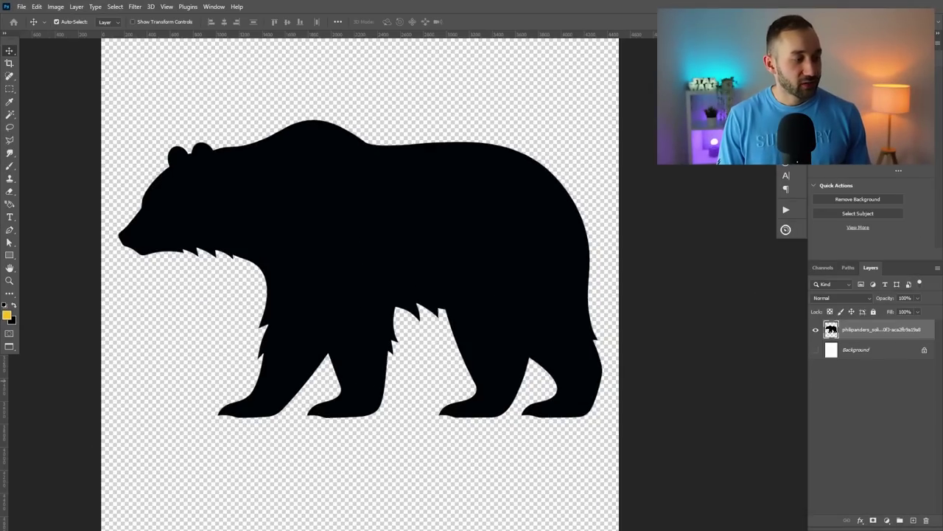
pyautogui.moveTo(1, 479); pyautogui.dragTo(389, 212)
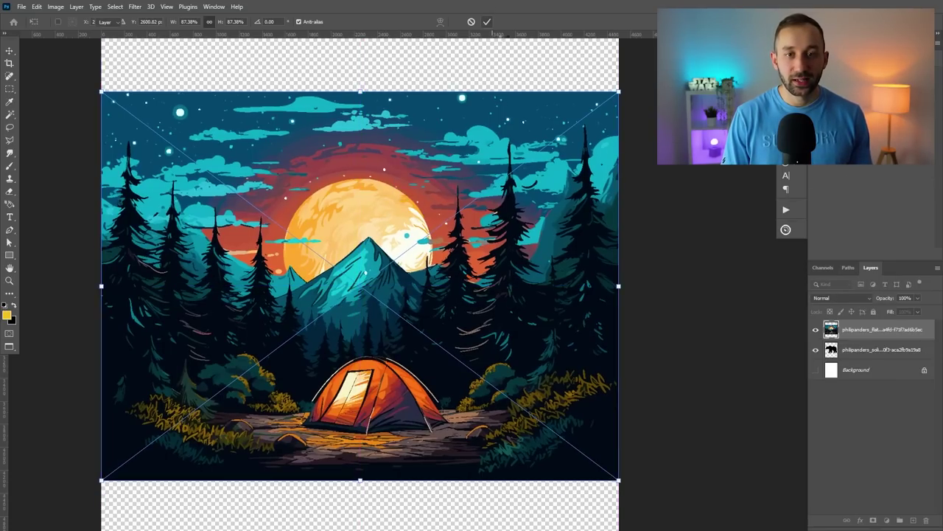
# Put the landscape layer beneath the bear, then move the bear lower and scale it to 104.95%
pyautogui.click(488, 22)
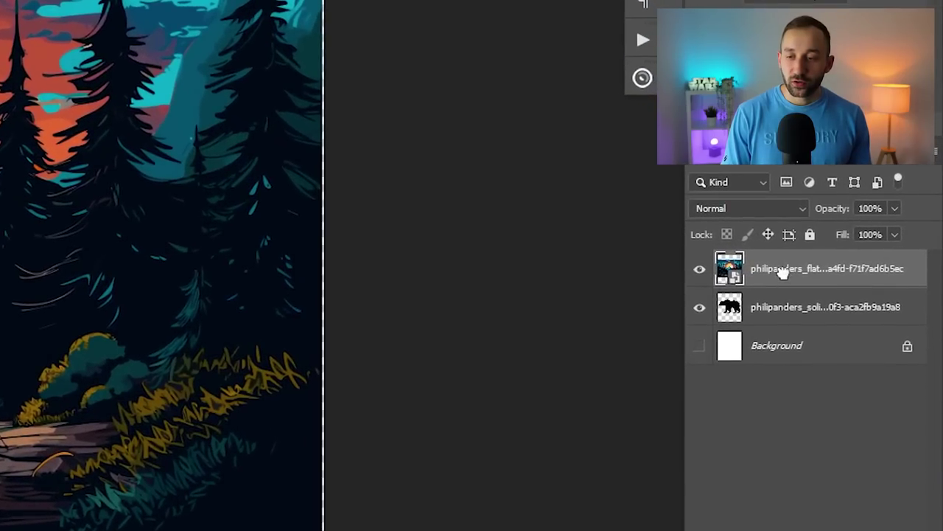
pyautogui.moveTo(783, 273); pyautogui.dragTo(814, 324)
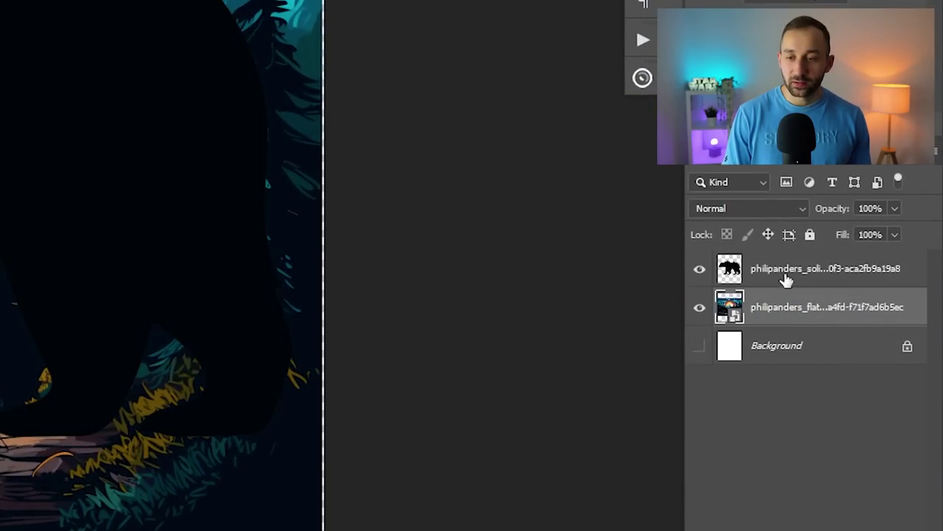
pyautogui.click(786, 275)
pyautogui.hotkey('ctrl', 't')
pyautogui.moveTo(64, 103); pyautogui.dragTo(366, 235)
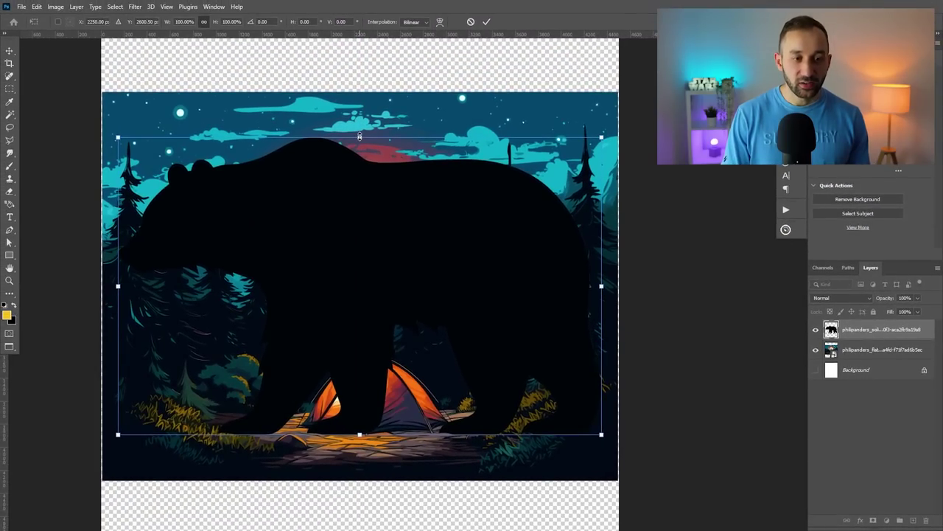
pyautogui.moveTo(359, 136); pyautogui.dragTo(359, 129)
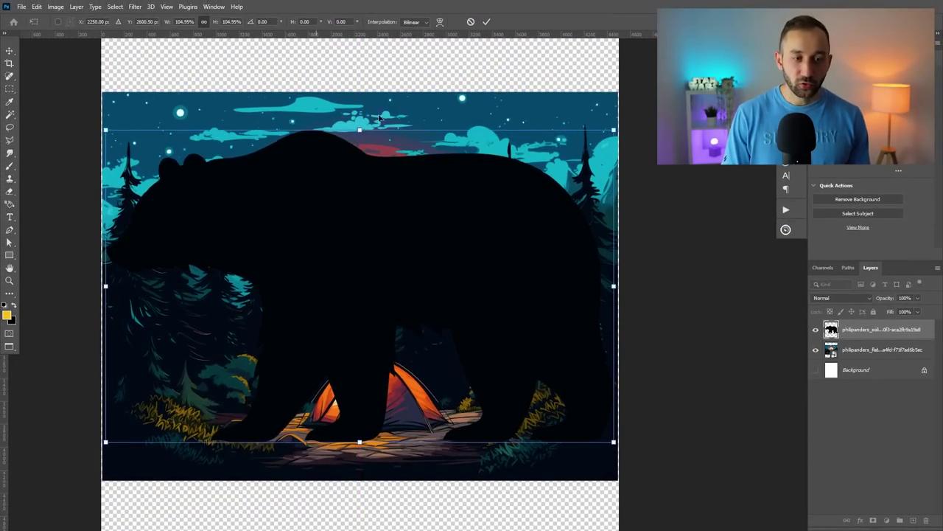
pyautogui.click(487, 23)
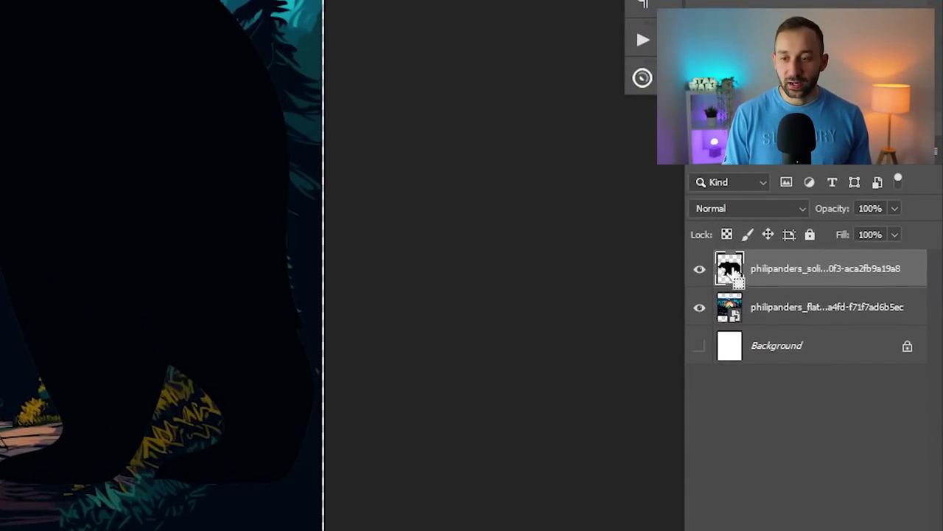
# Mask the landscape layer to the bear selection, hide the black silhouette, and nudge the landscape
pyautogui.keyDown('ctrl'); pyautogui.click(732, 274); pyautogui.keyUp('ctrl')
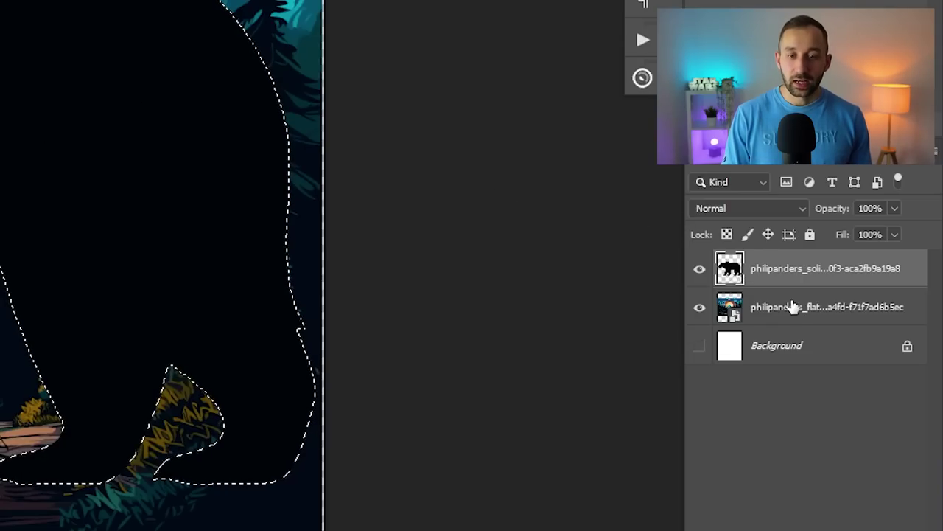
pyautogui.click(772, 312)
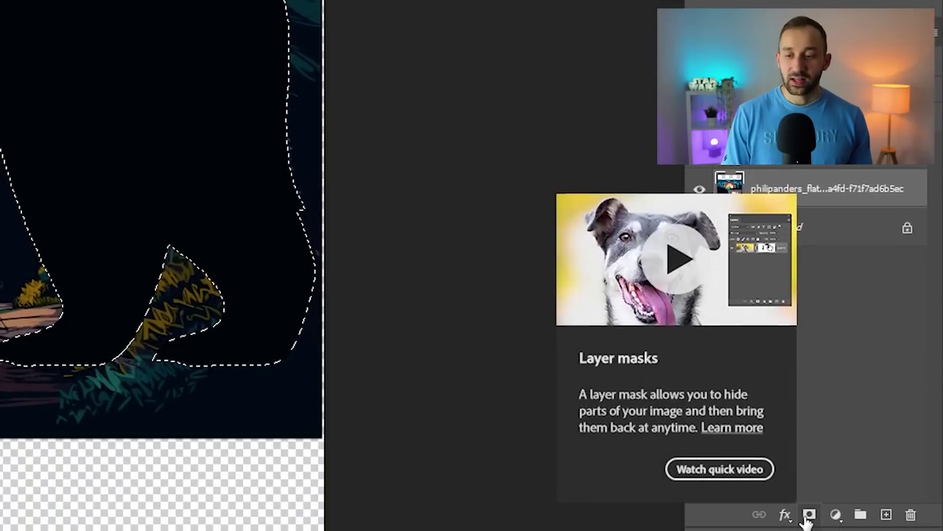
pyautogui.click(808, 516)
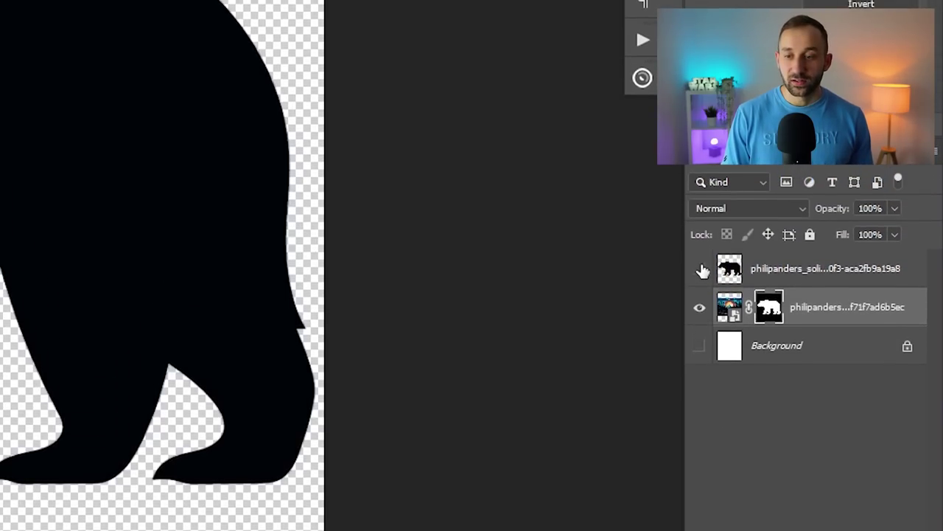
pyautogui.click(702, 270)
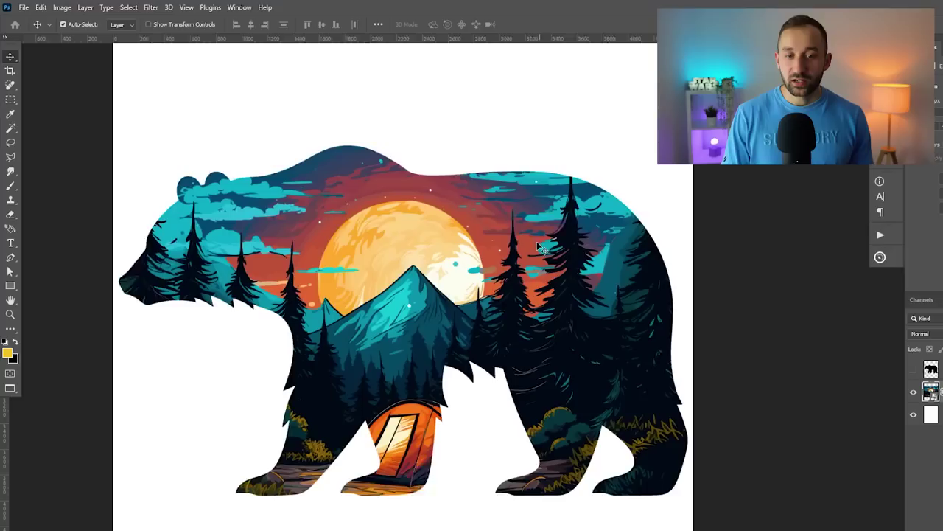
pyautogui.moveTo(537, 247); pyautogui.dragTo(514, 236)
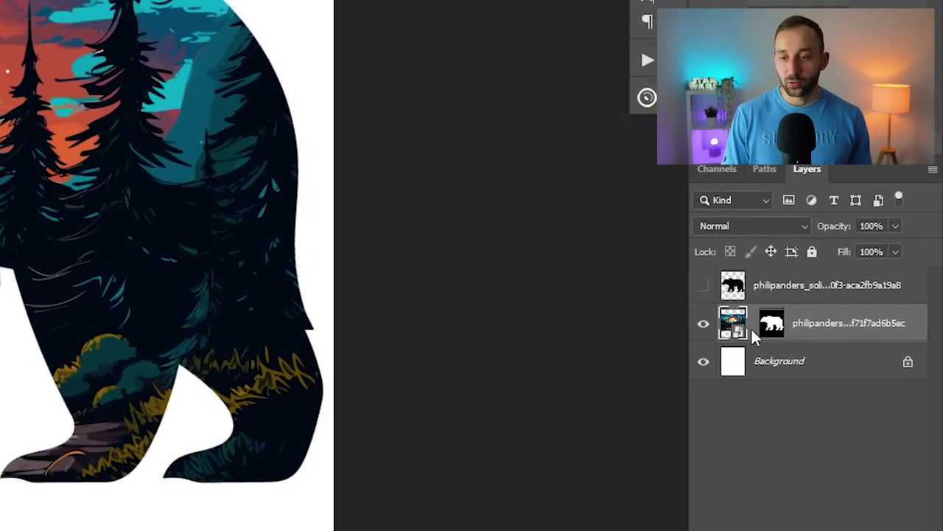
# Unlink the landscape from its mask and reposition the moon and tent inside the bear
pyautogui.click(751, 328)
pyautogui.moveTo(0, 74); pyautogui.dragTo(0, 46)
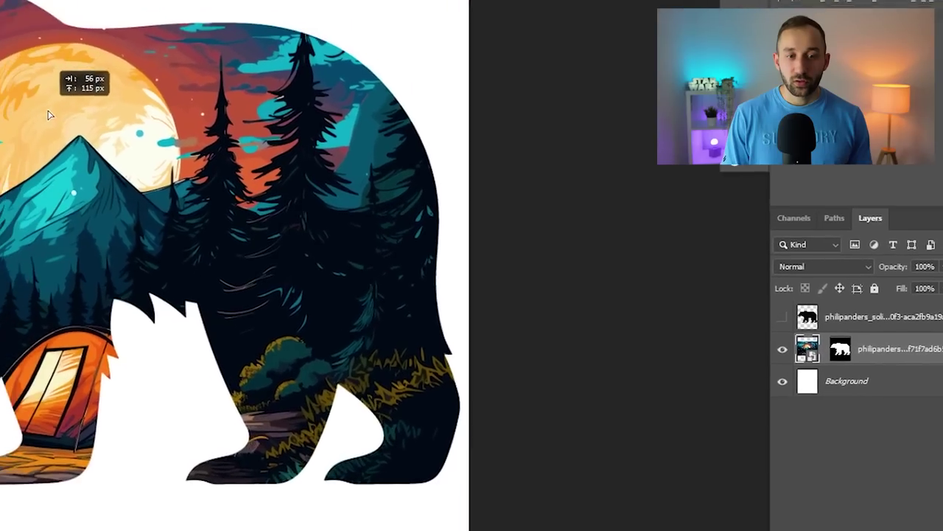
pyautogui.moveTo(48, 114); pyautogui.dragTo(408, 223)
pyautogui.click(408, 247)
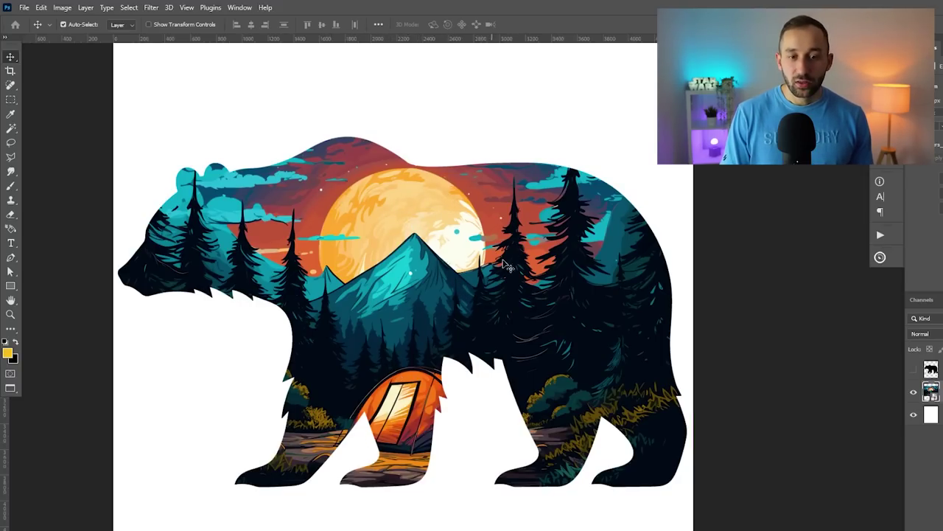
pyautogui.moveTo(454, 240)
pyautogui.mouseDown()
pyautogui.moveTo(450, 211)
pyautogui.moveTo(451, 229)
pyautogui.moveTo(431, 227)
pyautogui.moveTo(449, 228)
pyautogui.mouseUp()
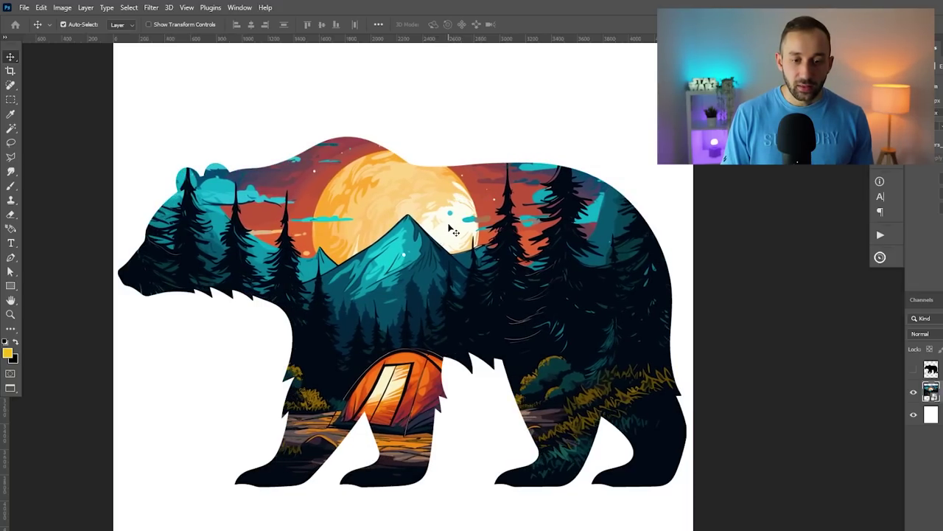
pyautogui.scroll(1, 530, 414)
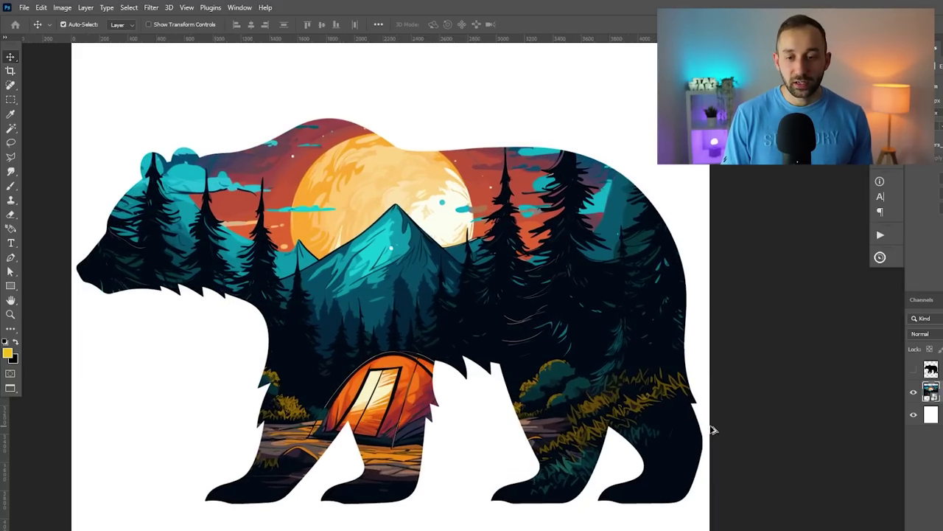
pyautogui.scroll(1, 636, 236)
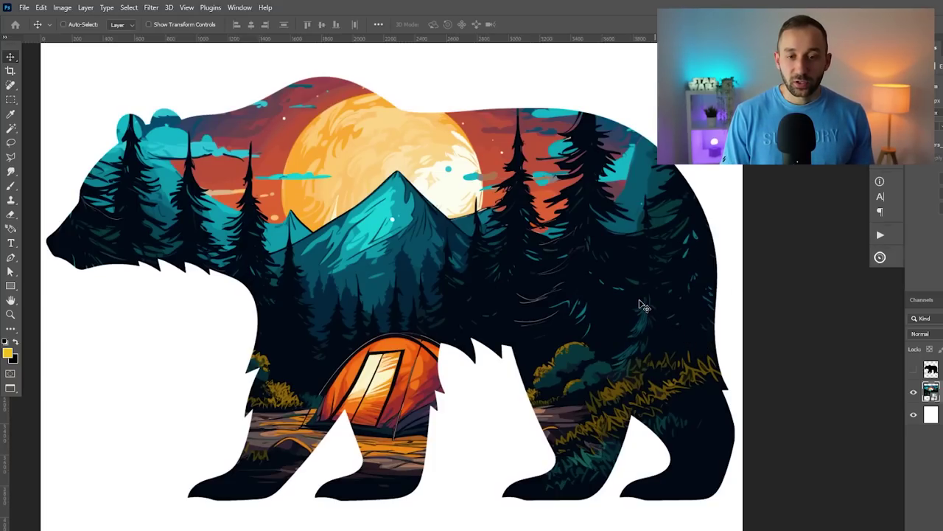
# Scale the bear artwork up slightly and move it a little lower on the canvas
pyautogui.hotkey('ctrl', 't')
pyautogui.moveTo(623, 280); pyautogui.dragTo(557, 252)
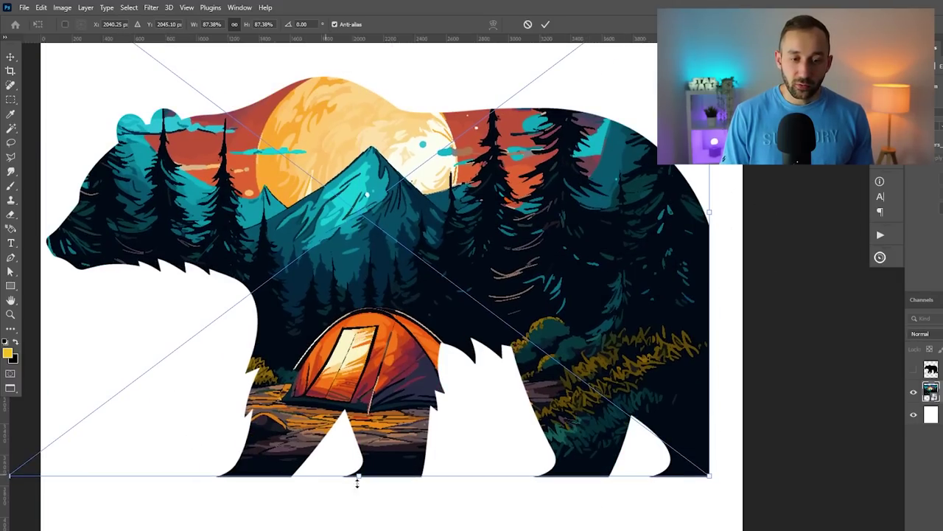
pyautogui.click(527, 24)
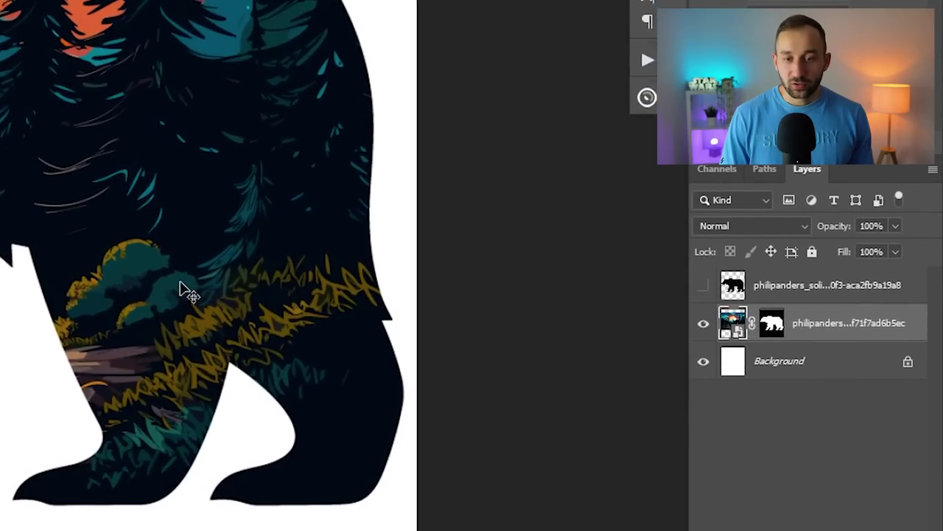
pyautogui.hotkey('ctrl', '-')
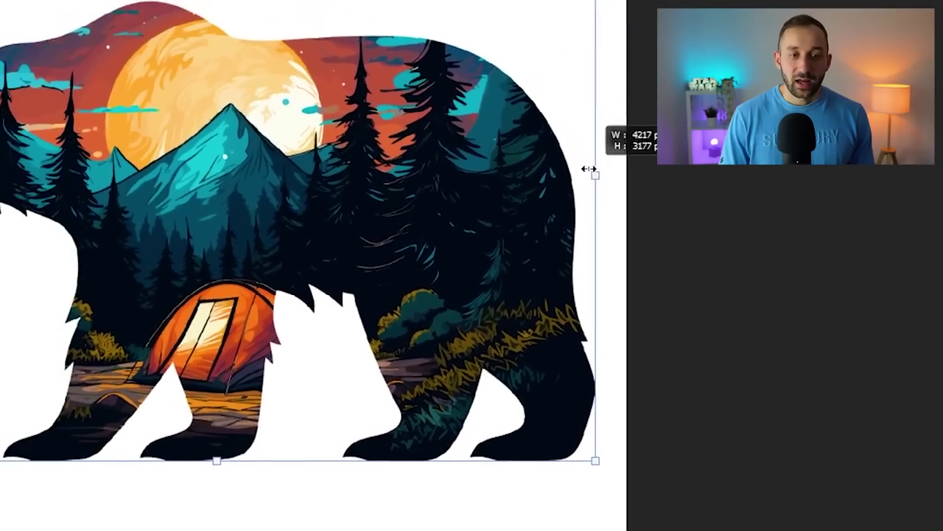
pyautogui.moveTo(588, 169); pyautogui.dragTo(586, 169)
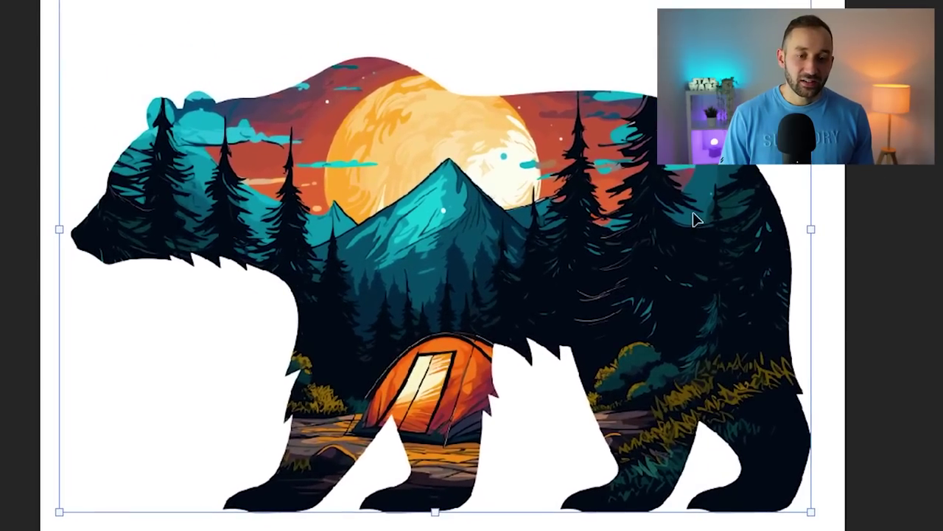
pyautogui.moveTo(482, 163); pyautogui.dragTo(478, 175)
pyautogui.moveTo(800, 238); pyautogui.dragTo(735, 256)
pyautogui.press('Return')
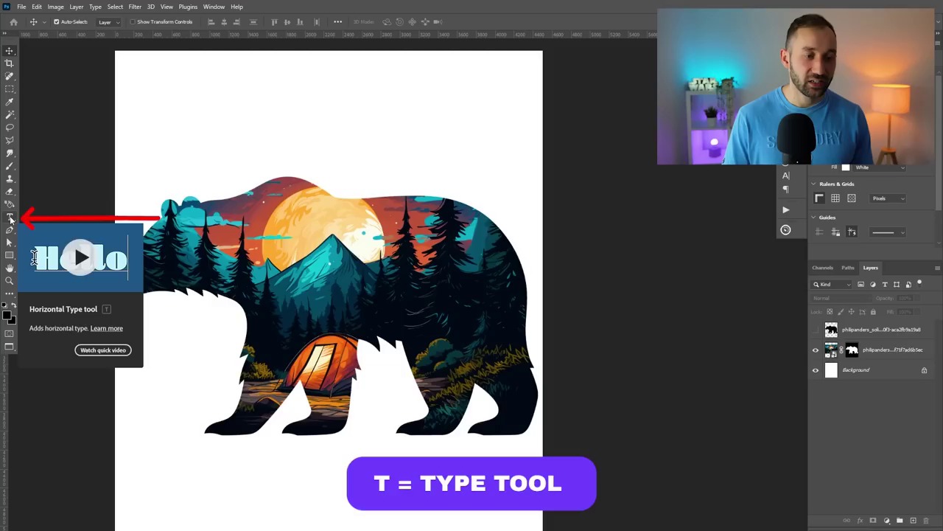
# Add the horizontal text 'ADVENTURE' above the bear
pyautogui.click(10, 218)
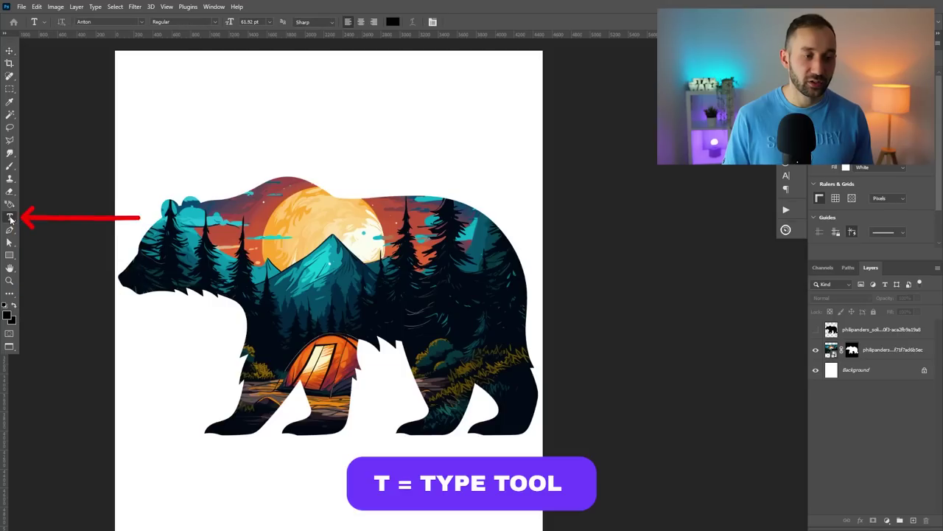
pyautogui.click(235, 121)
pyautogui.write('A')
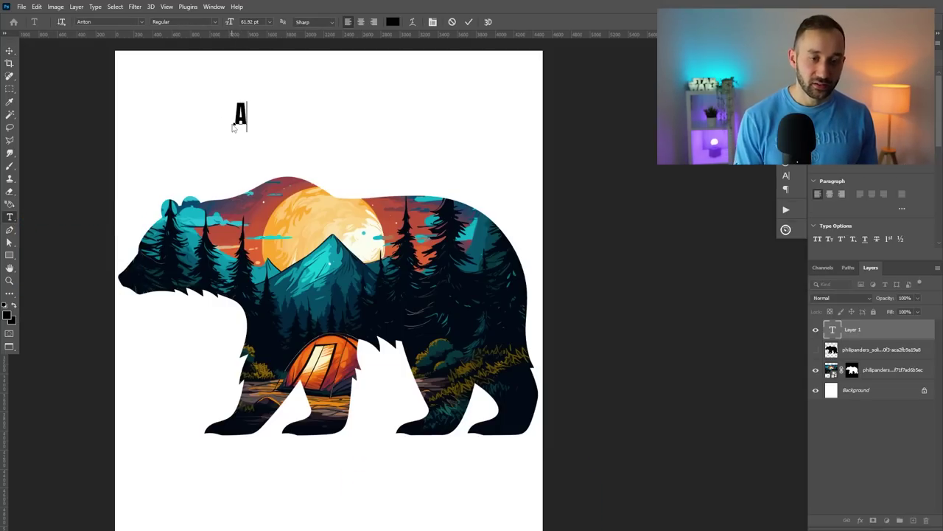
pyautogui.write('DVENTURE')
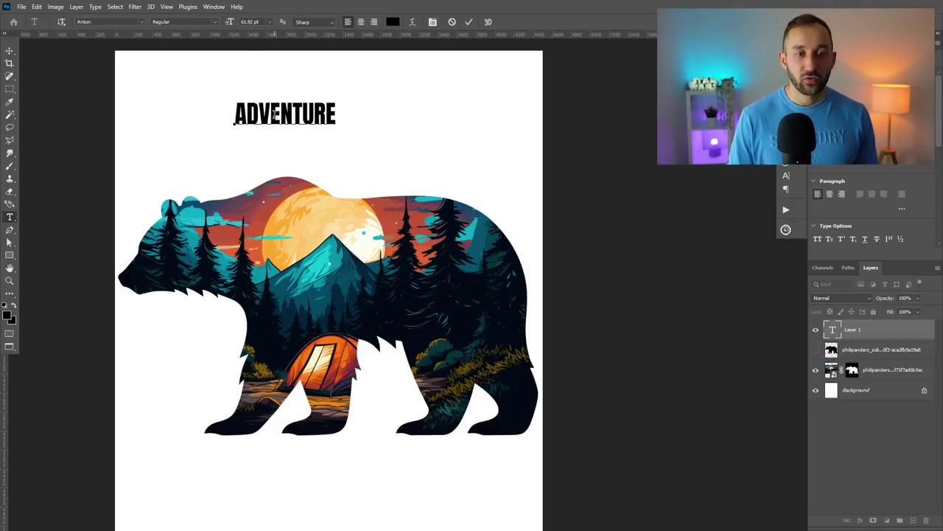
# Colour the ADVENTURE text dark navy (020a15), sampled from the bear artwork
pyautogui.moveTo(235, 114); pyautogui.dragTo(362, 110)
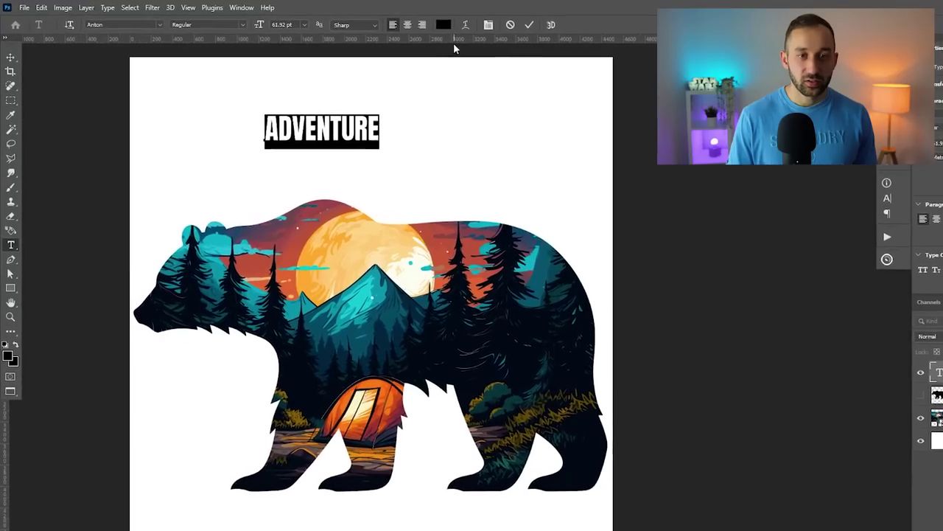
pyautogui.click(463, 26)
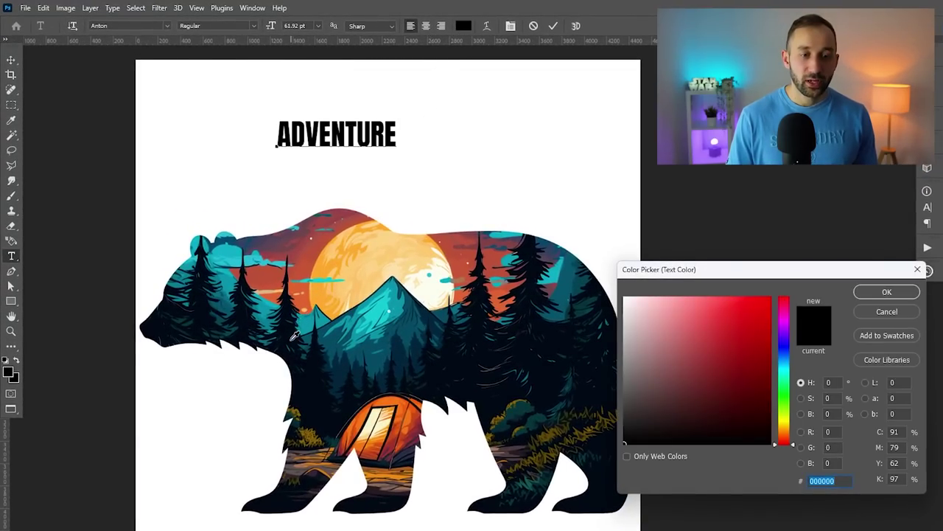
pyautogui.moveTo(311, 254); pyautogui.dragTo(316, 369)
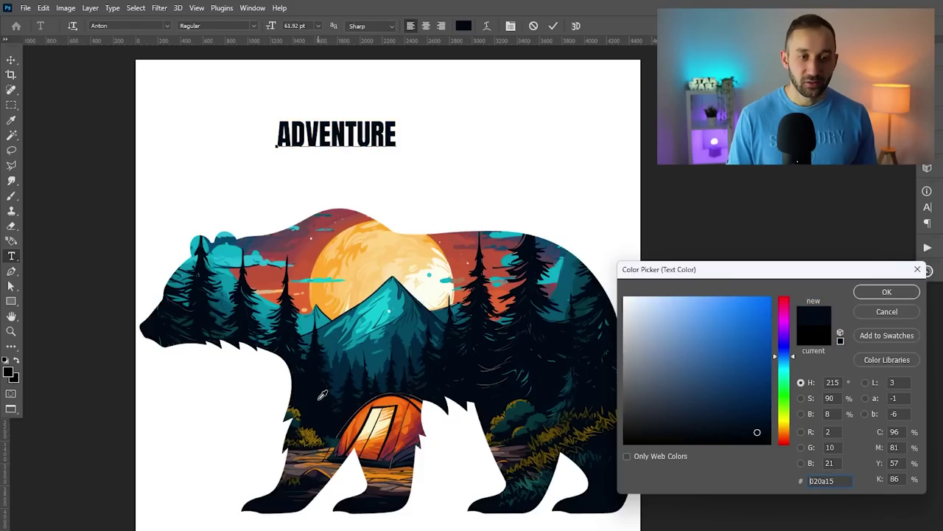
pyautogui.press('Return')
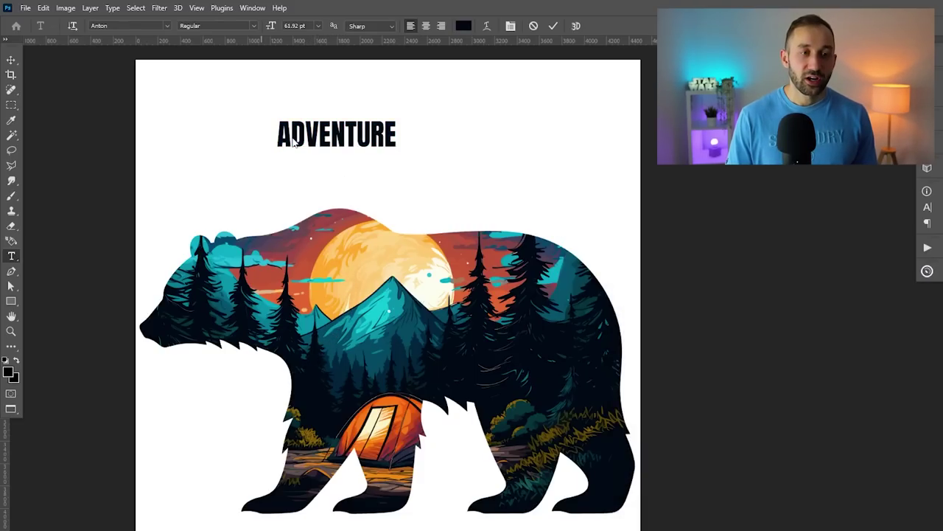
pyautogui.moveTo(284, 137); pyautogui.dragTo(385, 134)
pyautogui.click(357, 136)
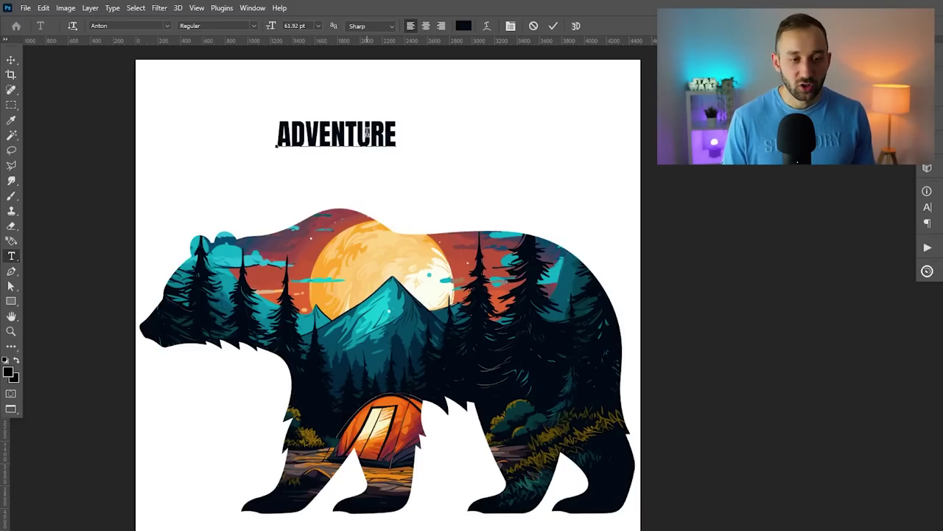
# Change the ADVENTURE font to Minoria
pyautogui.doubleClick(357, 135)
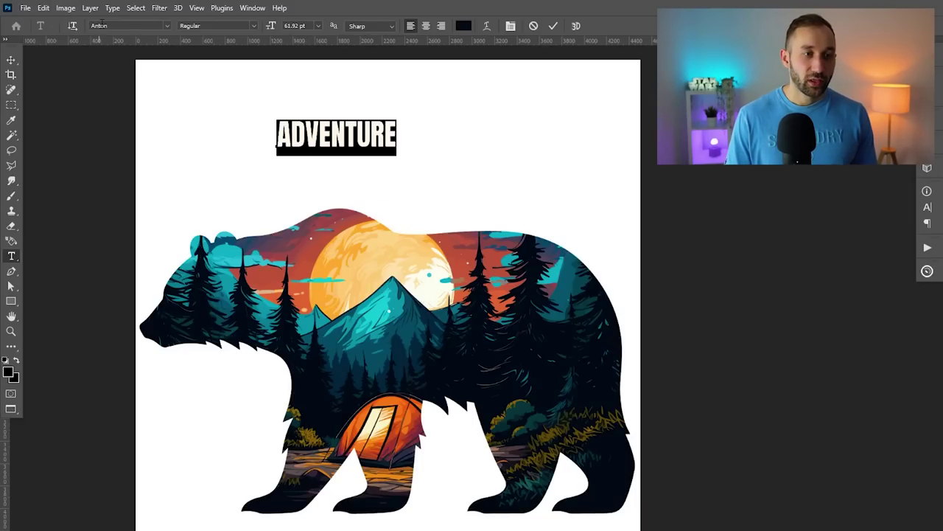
pyautogui.write('minori')
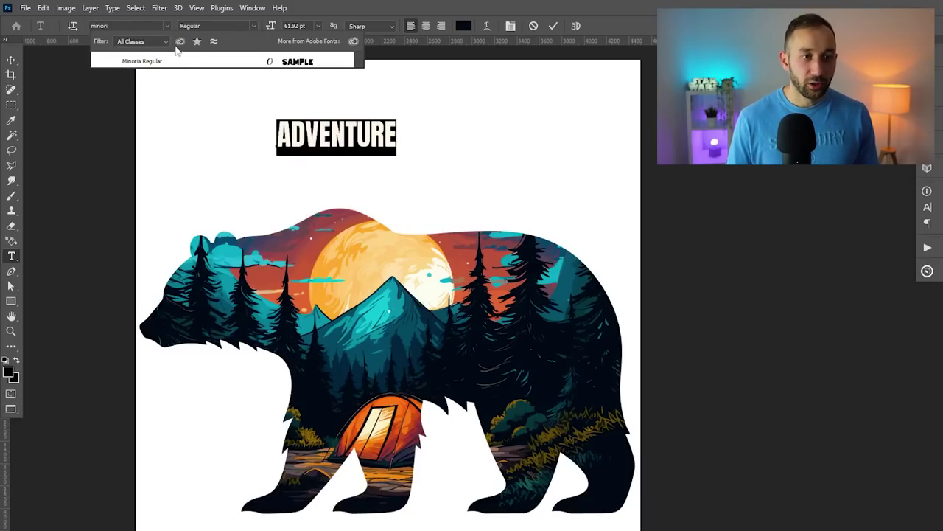
pyautogui.press('Return')
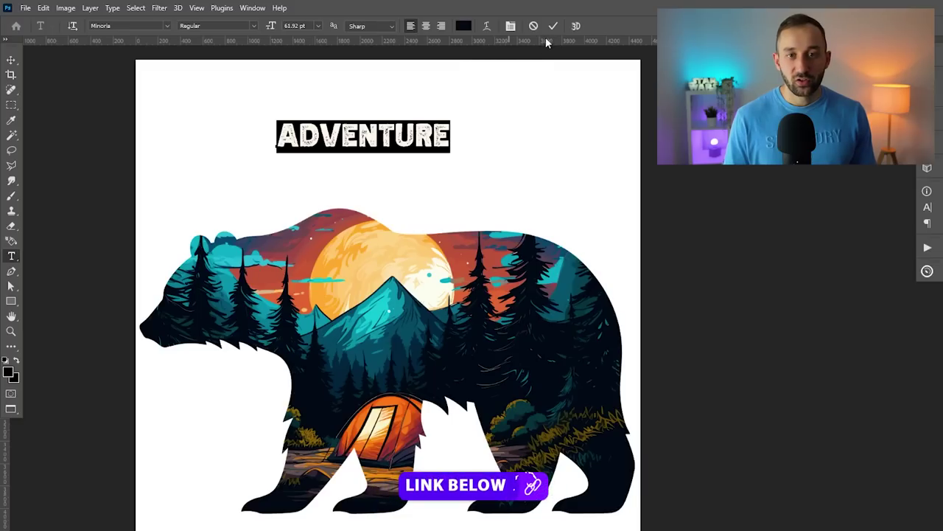
pyautogui.click(553, 26)
# Scale ADVENTURE to about 233% and centre it above the bear
pyautogui.click(11, 59)
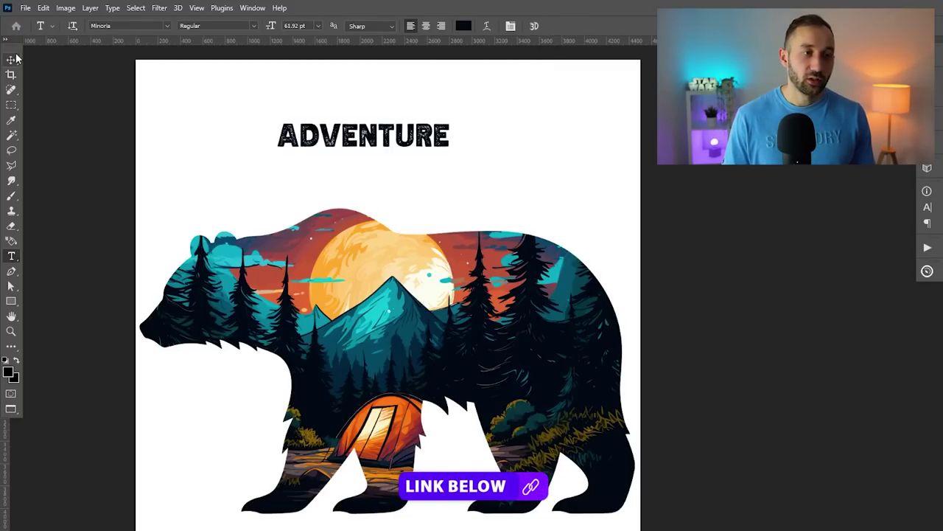
pyautogui.hotkey('ctrl', 't')
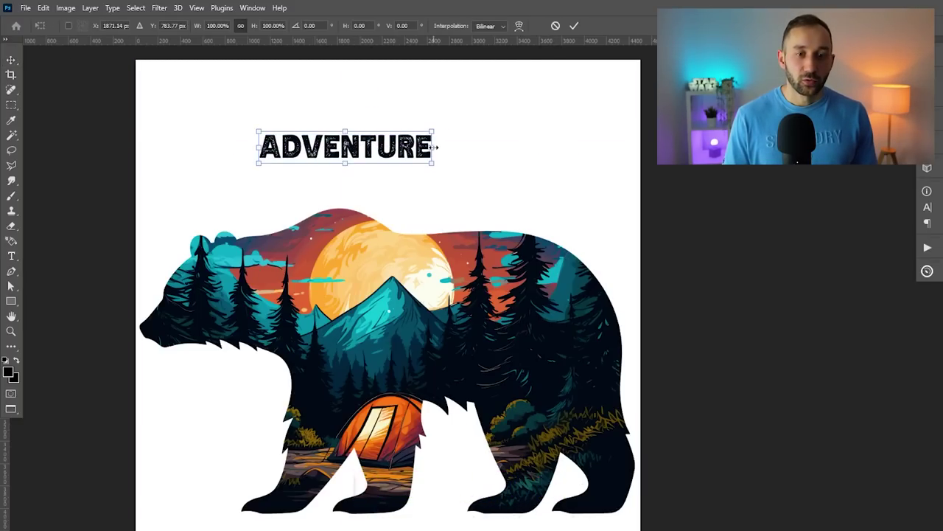
pyautogui.moveTo(435, 145); pyautogui.dragTo(603, 135)
pyautogui.moveTo(516, 135); pyautogui.dragTo(510, 135)
# Duplicate ADVENTURE below the bear with an Alt-drag, then reselect the original above
pyautogui.click(574, 25)
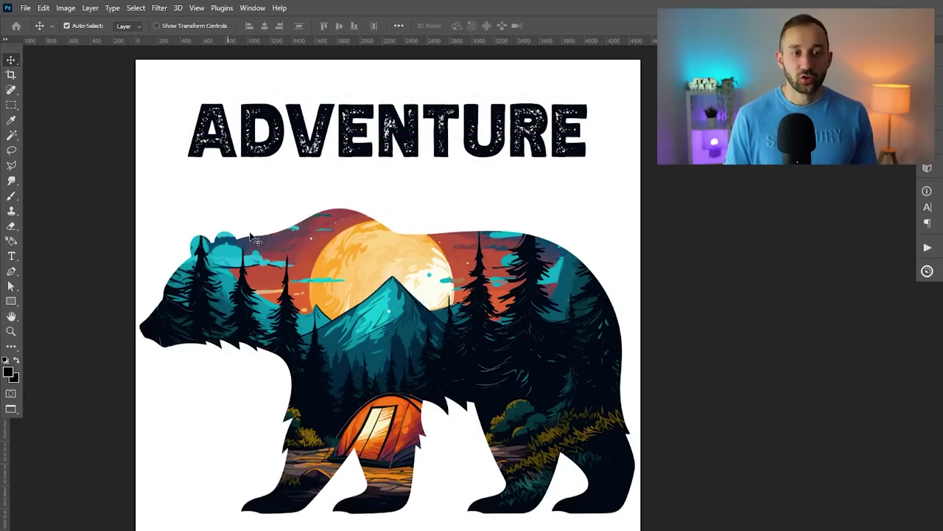
pyautogui.scroll(-1, 315, 151)
pyautogui.moveTo(322, 144); pyautogui.dragTo(305, 511)
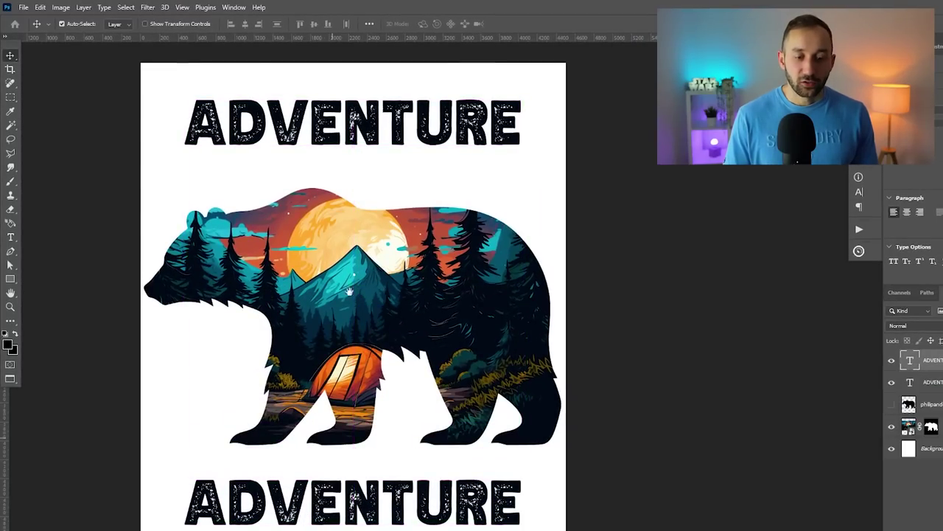
pyautogui.scroll(2, 349, 291)
pyautogui.click(301, 186)
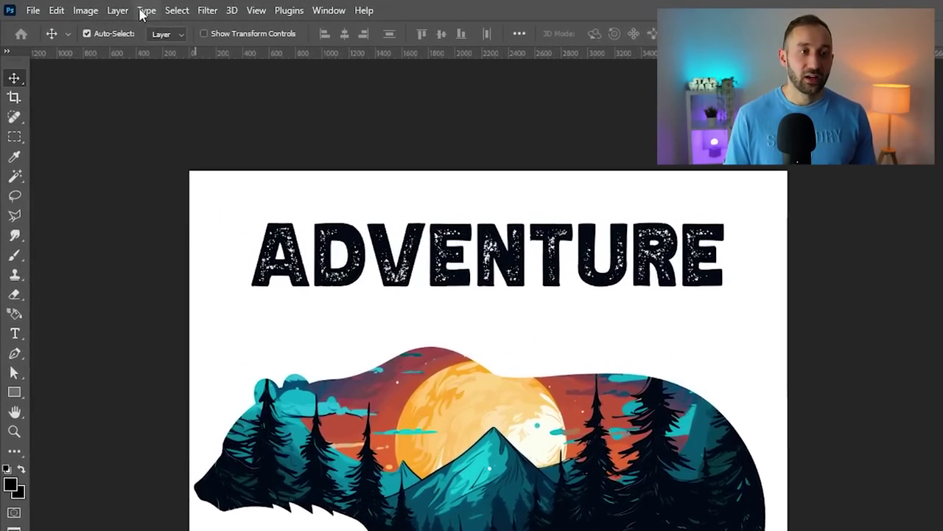
# Warp the upper ADVENTURE text with the Arc style at +40 bend
pyautogui.click(103, 9)
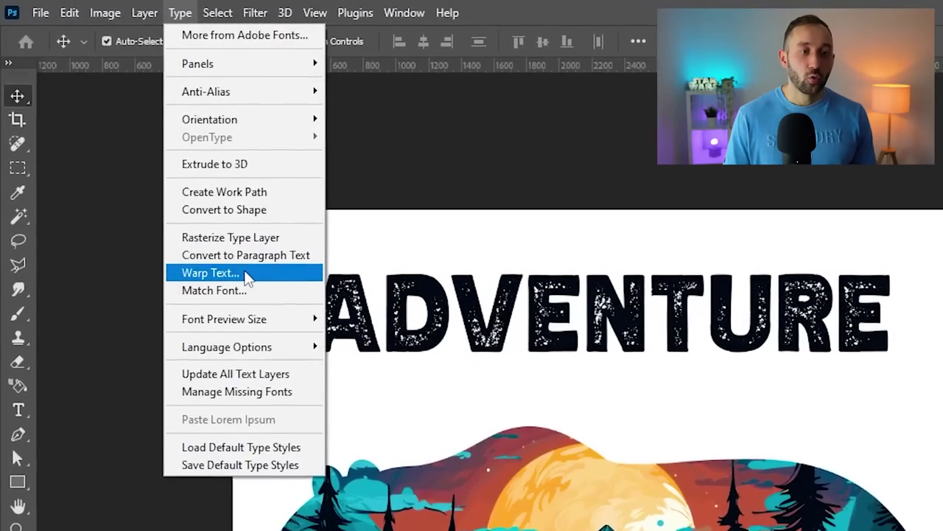
pyautogui.click(245, 273)
pyautogui.click(936, 350)
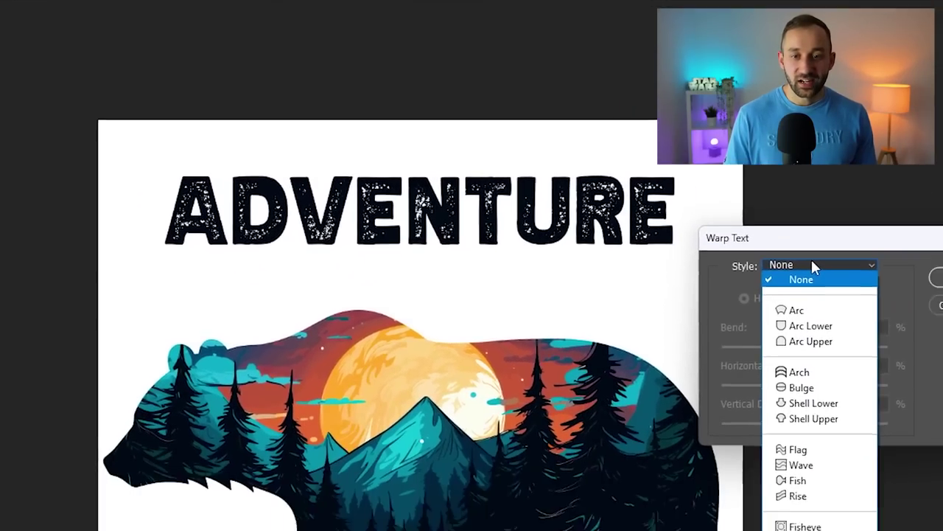
pyautogui.click(706, 255)
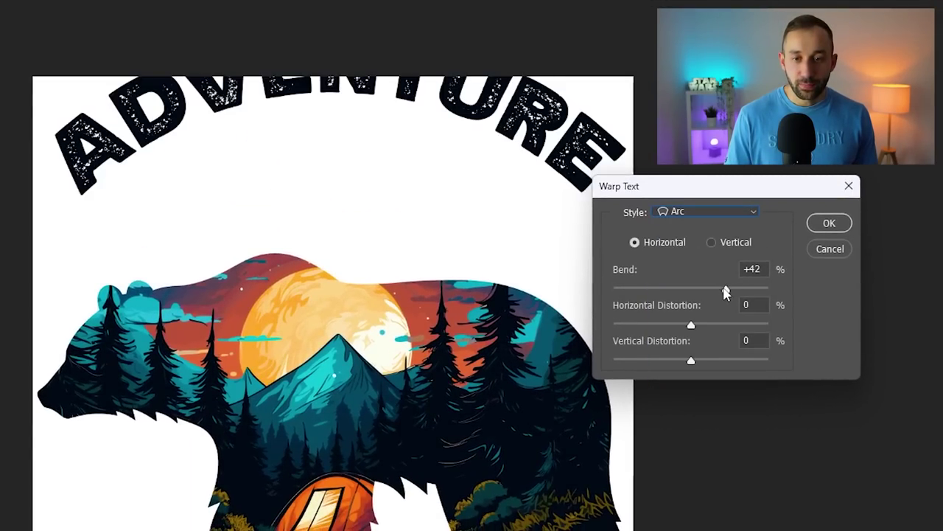
pyautogui.moveTo(725, 293); pyautogui.dragTo(722, 288)
pyautogui.click(842, 229)
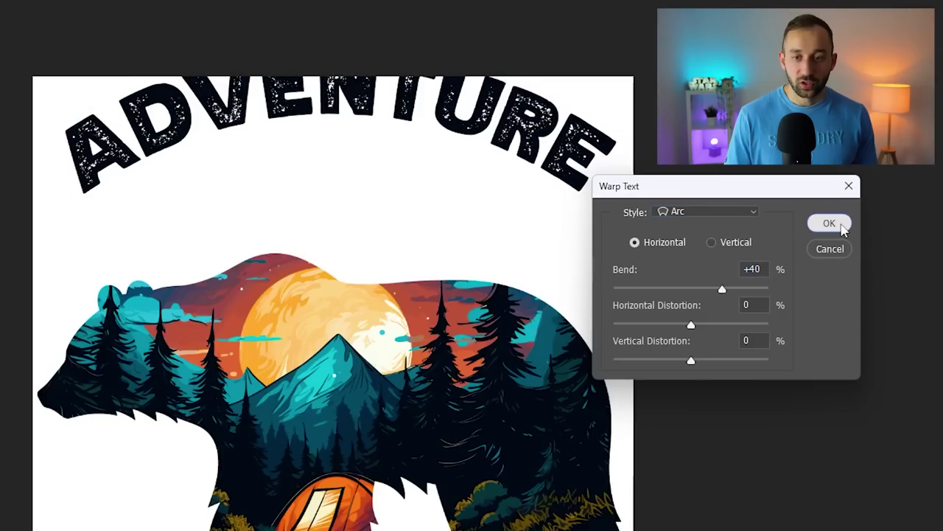
# Move the arched ADVENTURE lower over the bear and bring the lower copy into view
pyautogui.moveTo(329, 98); pyautogui.dragTo(329, 144)
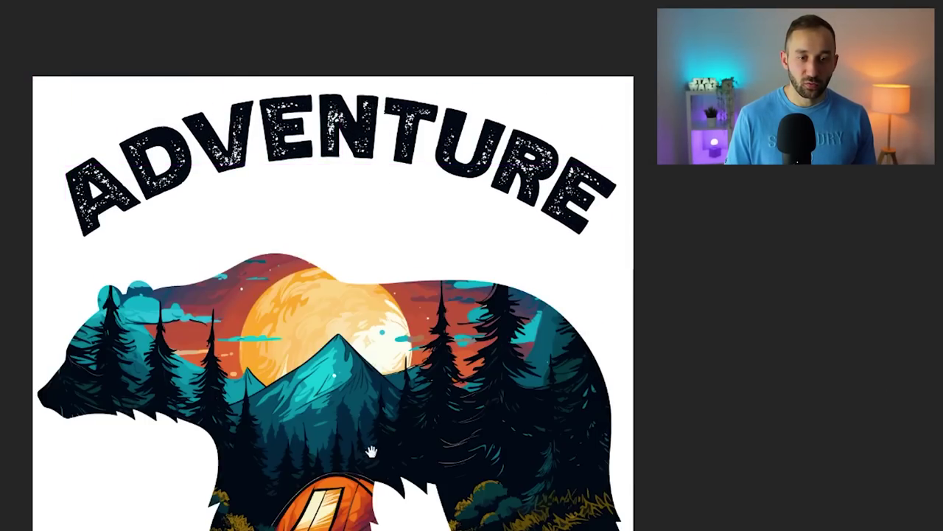
pyautogui.moveTo(367, 460); pyautogui.dragTo(364, 372)
pyautogui.moveTo(333, 267); pyautogui.dragTo(334, 212)
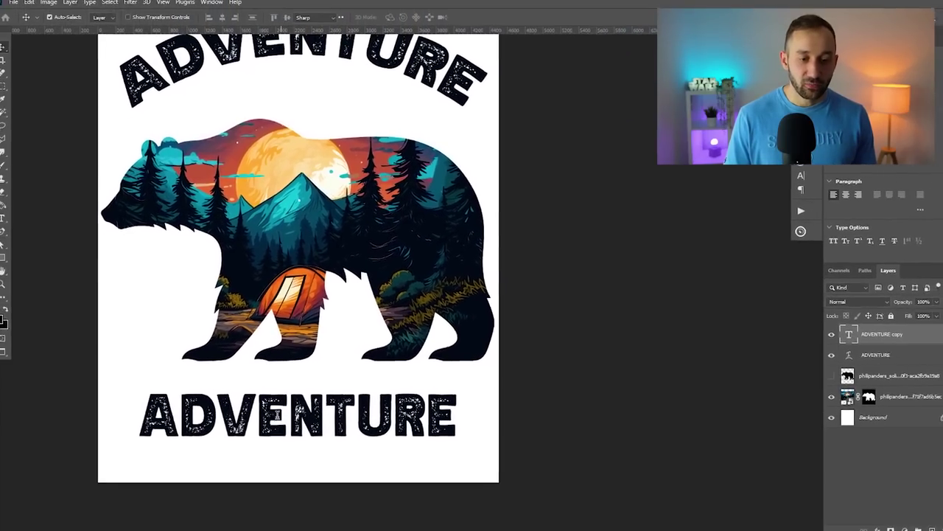
# Replace the lower ADVENTURE text with 'IS CALLILNG'
pyautogui.click(284, 462)
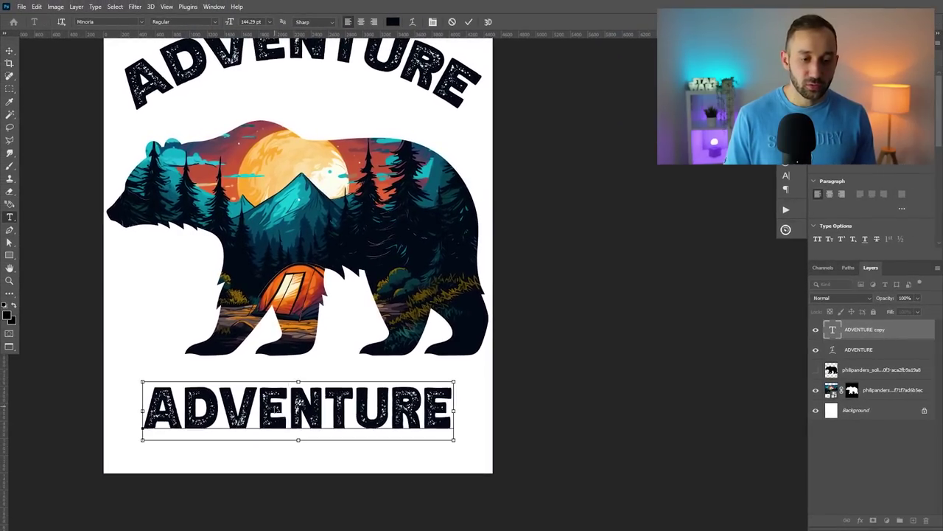
pyautogui.hotkey('ctrl', 'a')
pyautogui.write('IS CALLILNG')
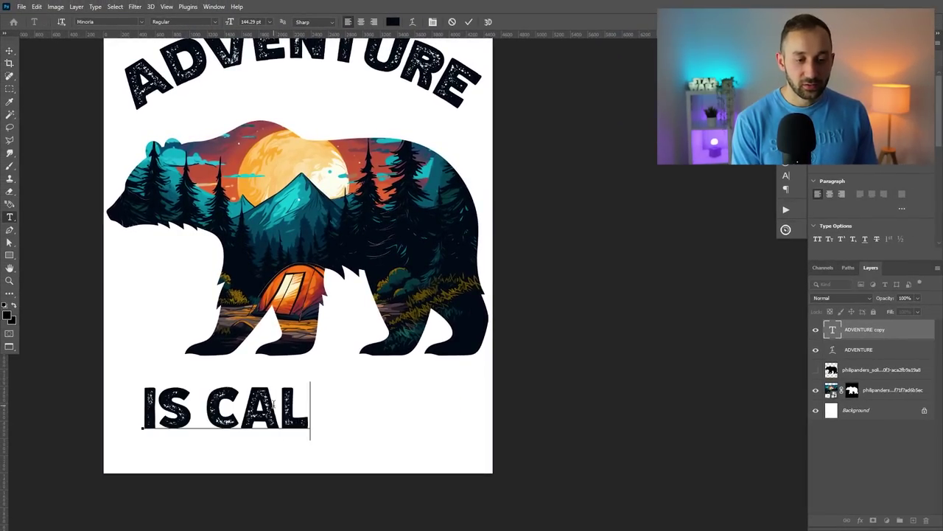
pyautogui.click(10, 50)
# Warp the IS CALLILNG text with an Arc style at -40 bend
pyautogui.hscroll(2, 361, 257)
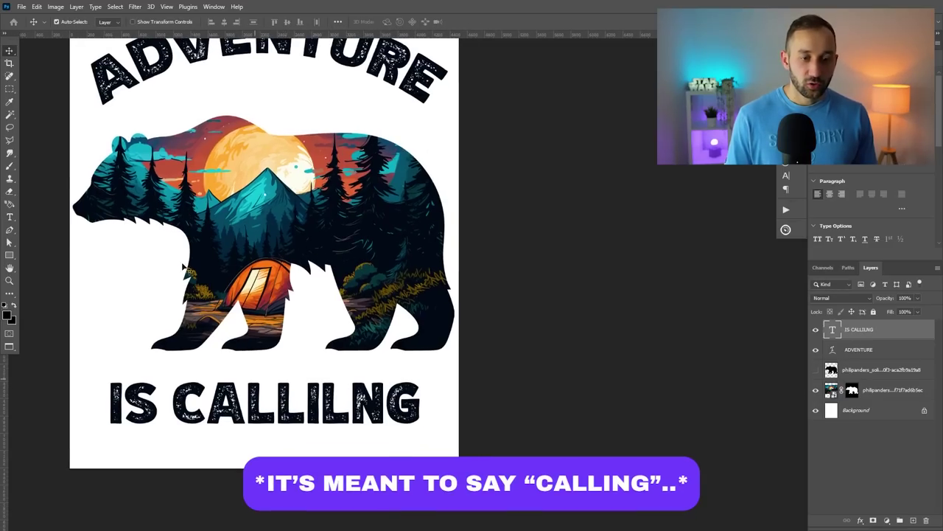
pyautogui.moveTo(362, 302); pyautogui.dragTo(357, 325)
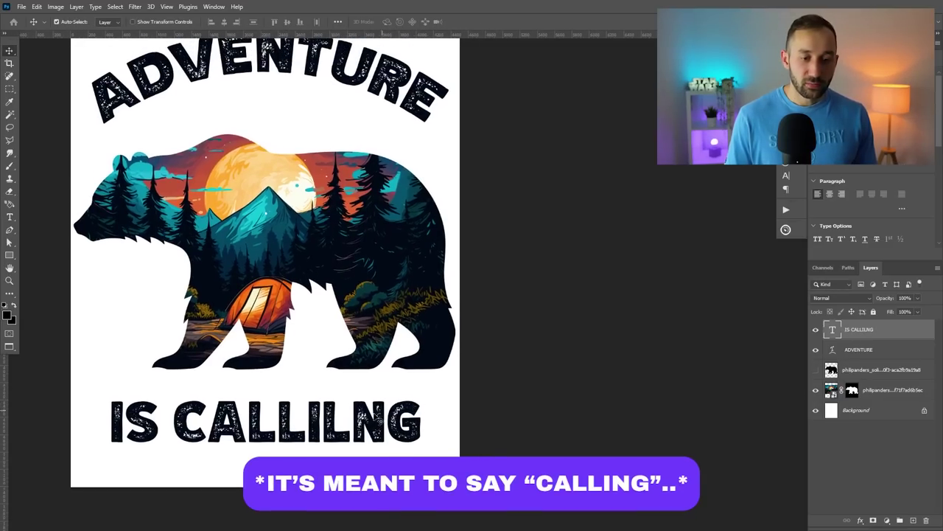
pyautogui.moveTo(271, 372); pyautogui.dragTo(290, 378)
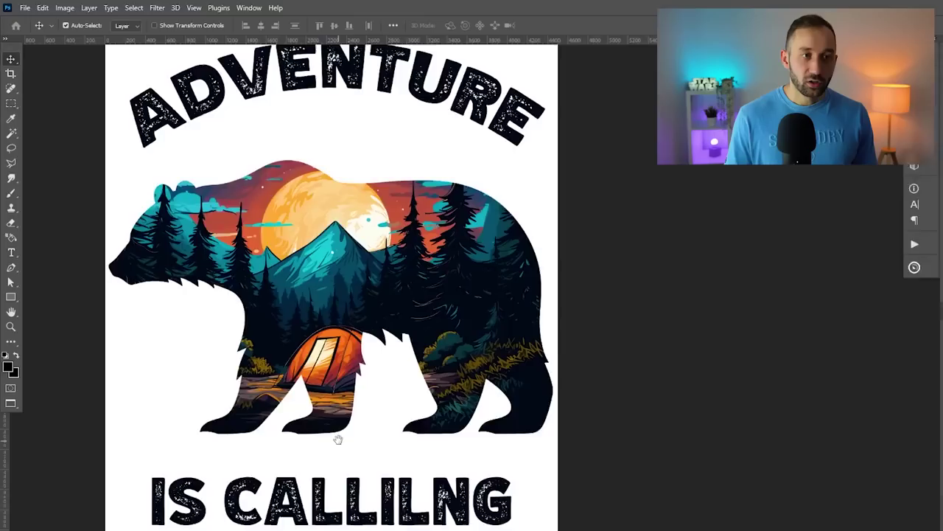
pyautogui.click(110, 7)
pyautogui.click(165, 184)
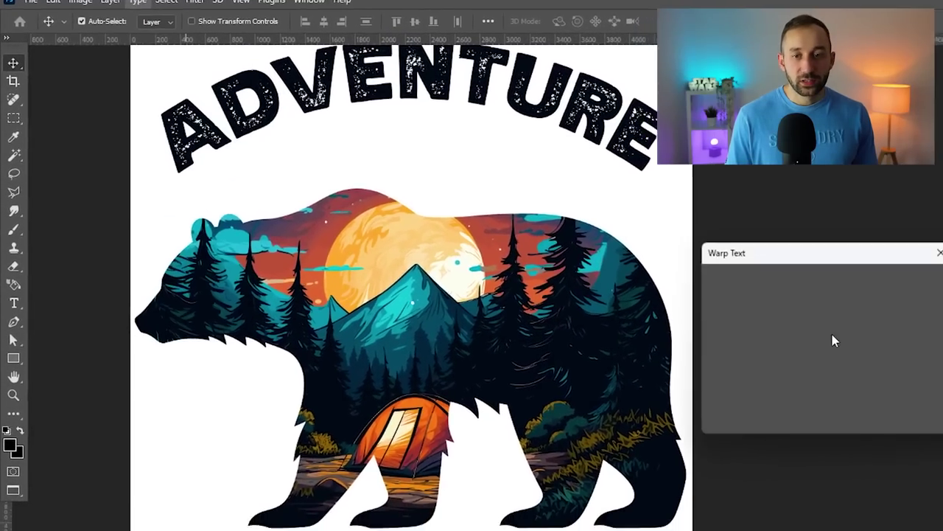
pyautogui.click(807, 274)
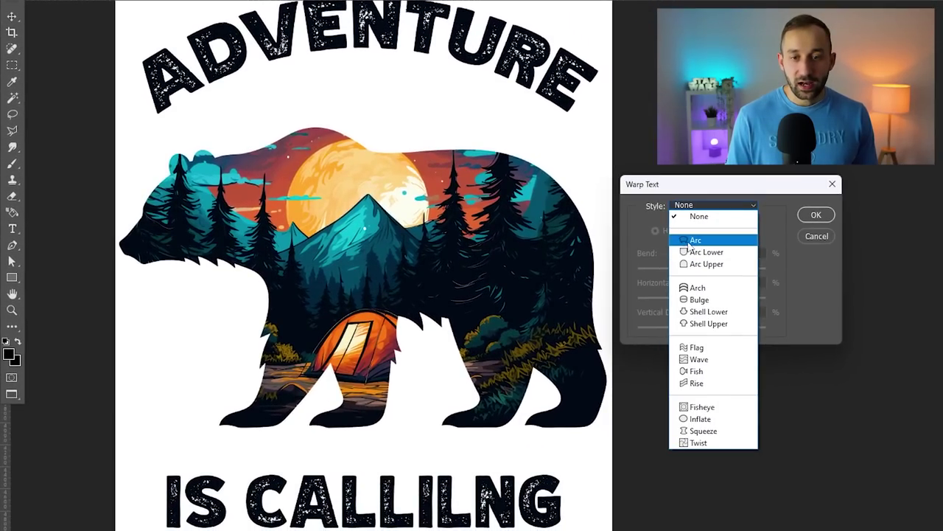
pyautogui.click(693, 241)
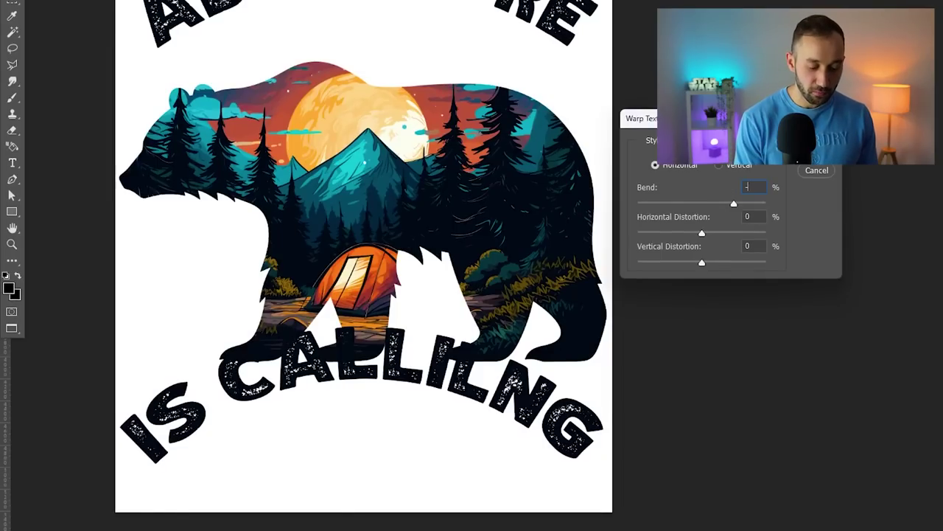
pyautogui.write('-40')
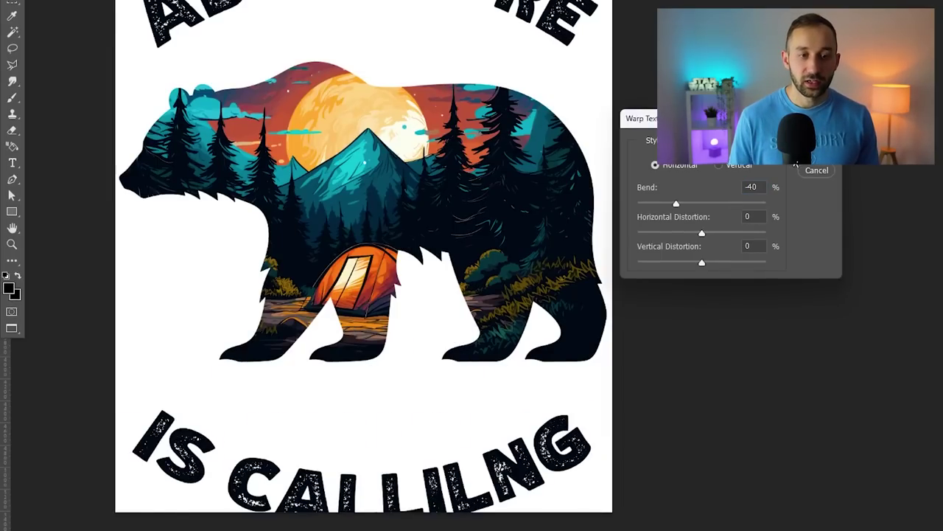
pyautogui.press('Return')
# Move the IS CALLILNG text up just beneath the bear and check the layout
pyautogui.moveTo(321, 479); pyautogui.dragTo(322, 449)
pyautogui.hotkey('ctrl', '0')
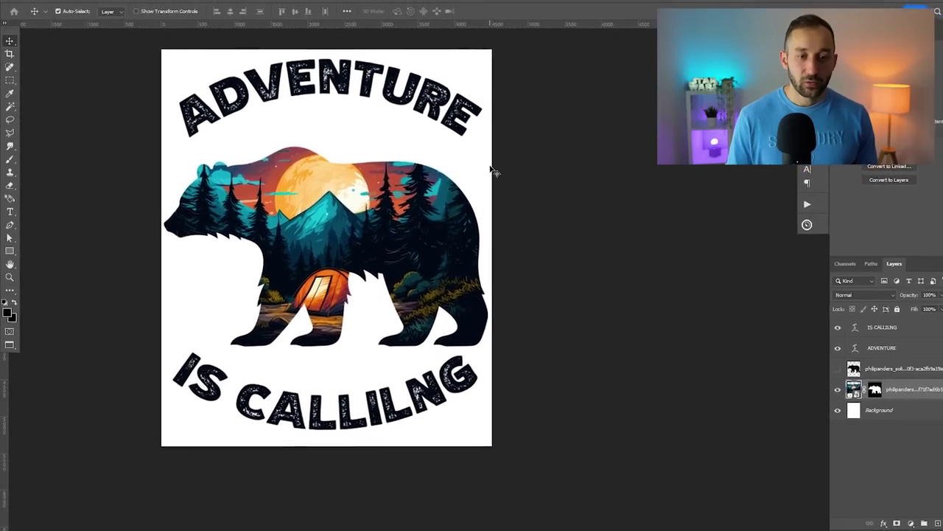
pyautogui.moveTo(491, 169)
pyautogui.mouseDown()
pyautogui.moveTo(438, 154)
pyautogui.moveTo(485, 174)
pyautogui.mouseUp()
pyautogui.scroll(1, 352, 201)
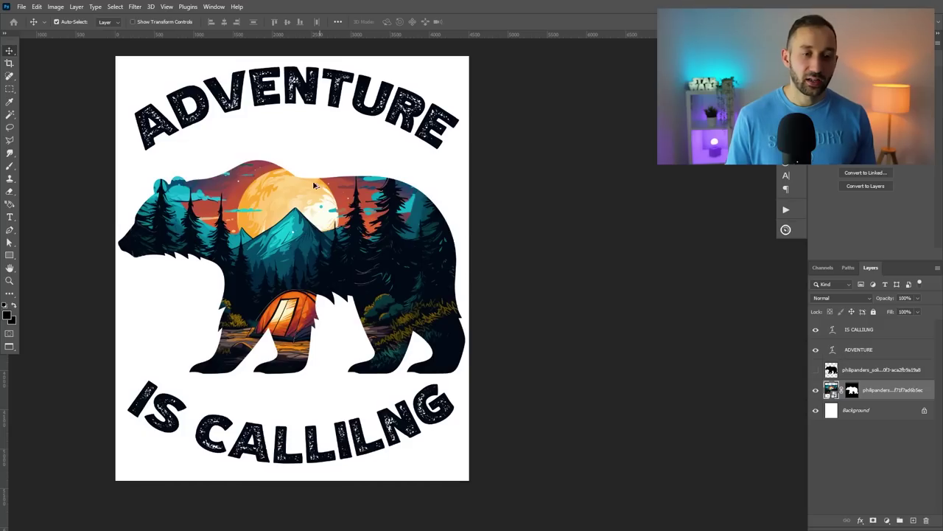
pyautogui.scroll(1, 292, 169)
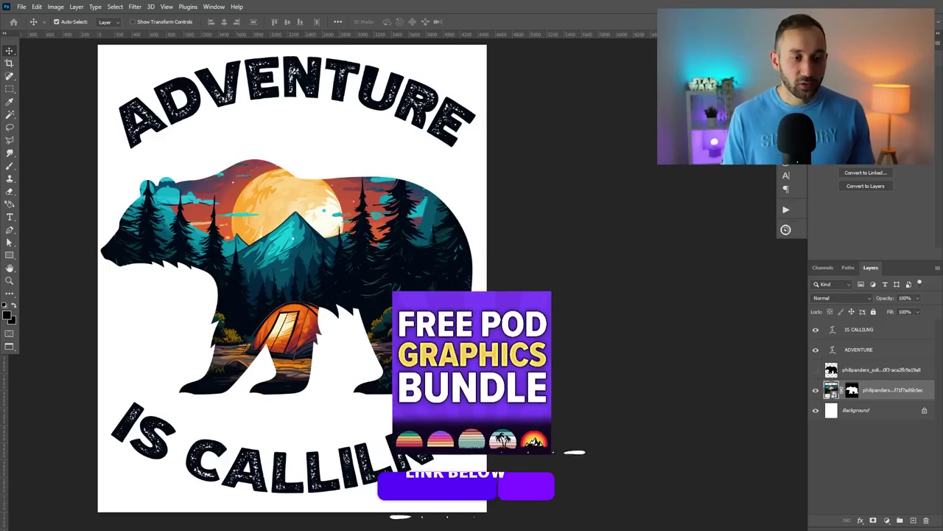
# Paste the arrow graphic, shrink it and place it over the moon
pyautogui.hotkey('ctrl', 'v')
pyautogui.moveTo(487, 276); pyautogui.dragTo(338, 230)
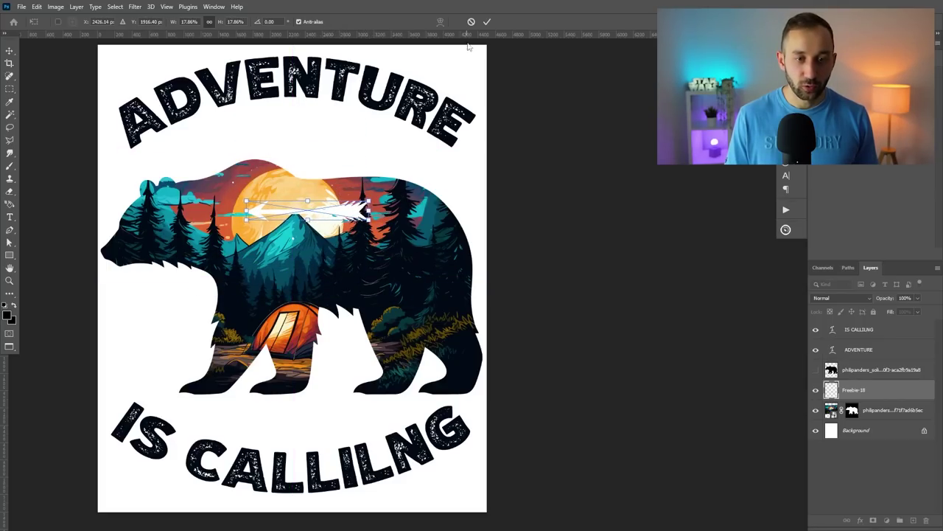
pyautogui.click(486, 22)
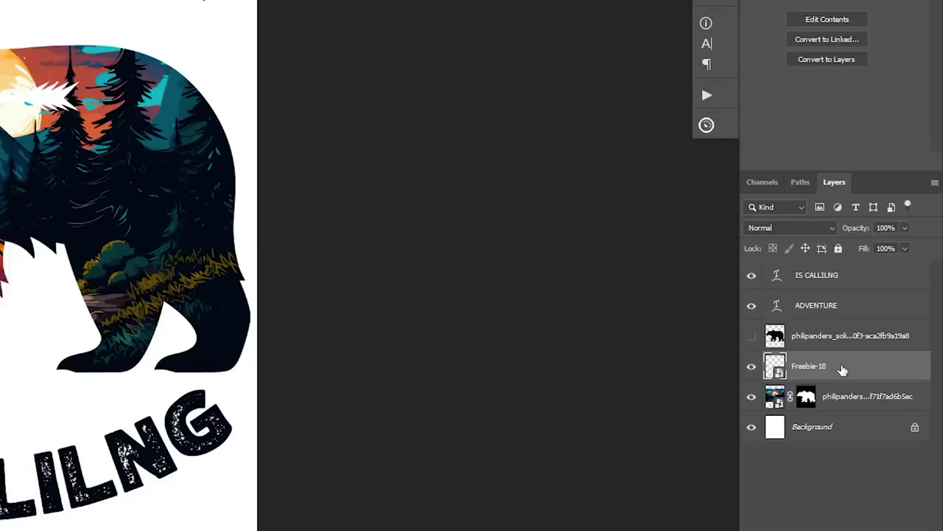
# Give the arrow layer a dark navy 020a15 Color Overlay sampled from the bear
pyautogui.rightClick(810, 367)
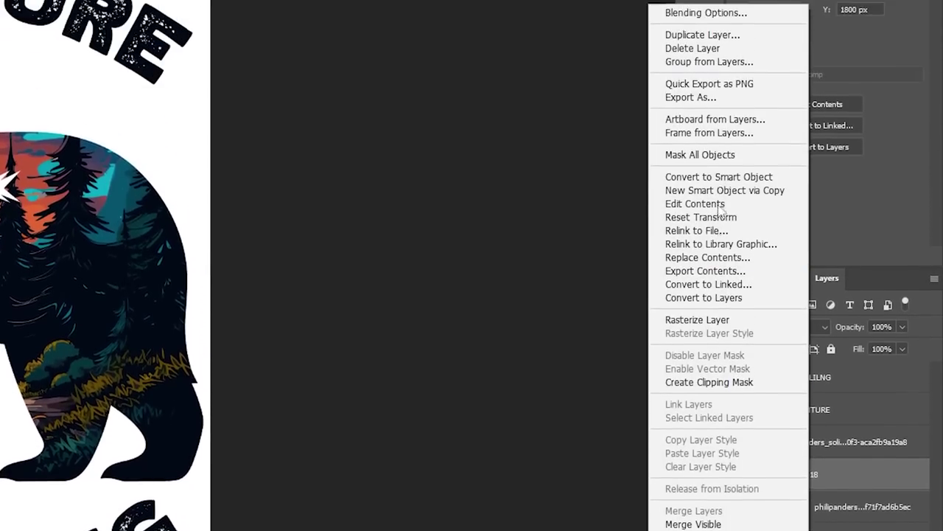
pyautogui.click(720, 103)
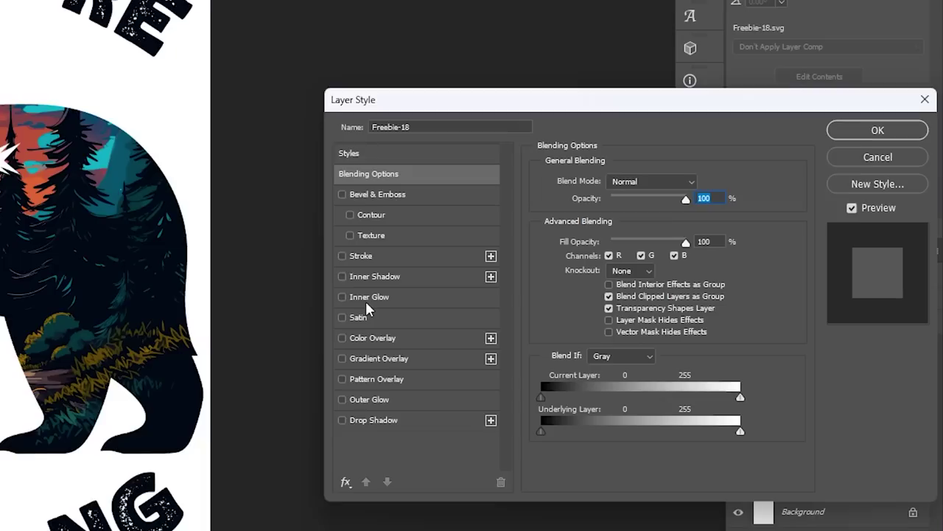
pyautogui.click(342, 335)
pyautogui.click(374, 337)
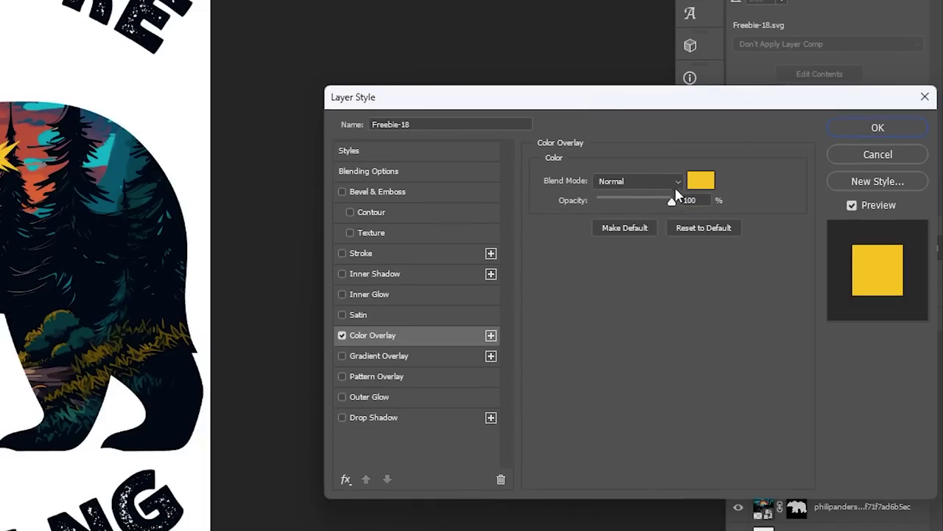
pyautogui.click(701, 181)
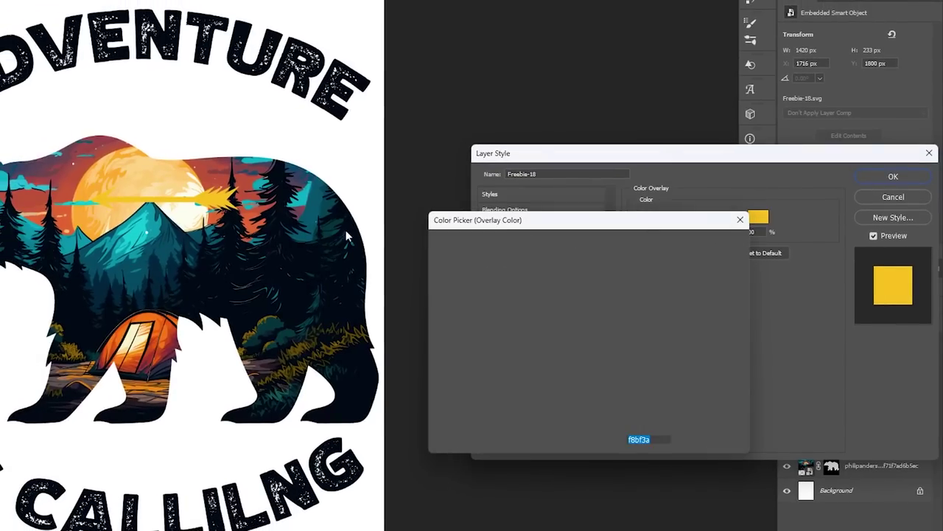
pyautogui.click(79, 305)
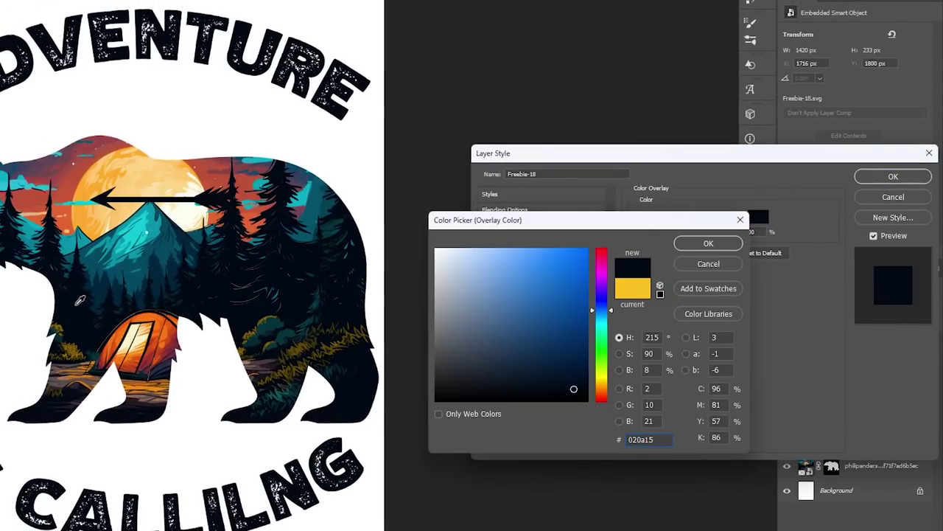
pyautogui.click(741, 244)
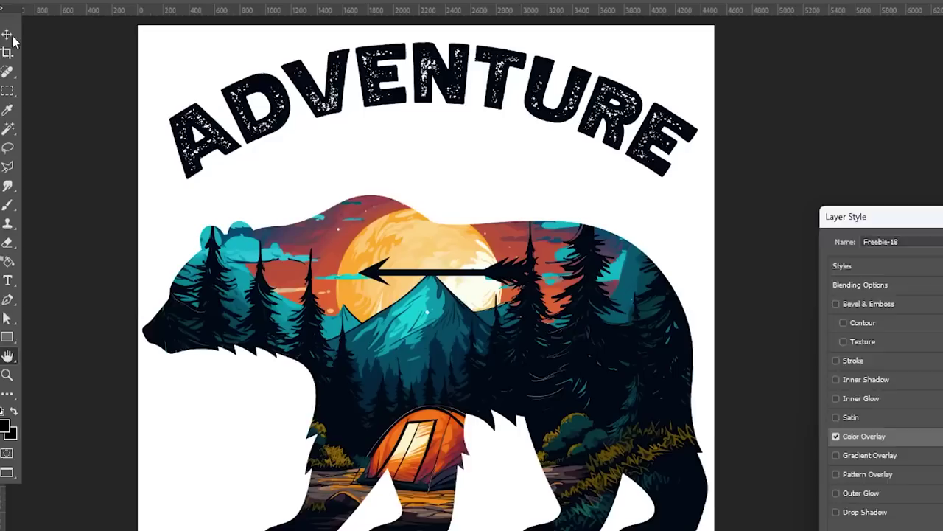
# Move the navy arrow just below the ADVENTURE title
pyautogui.press('Return')
pyautogui.click(13, 34)
pyautogui.moveTo(508, 279); pyautogui.dragTo(505, 157)
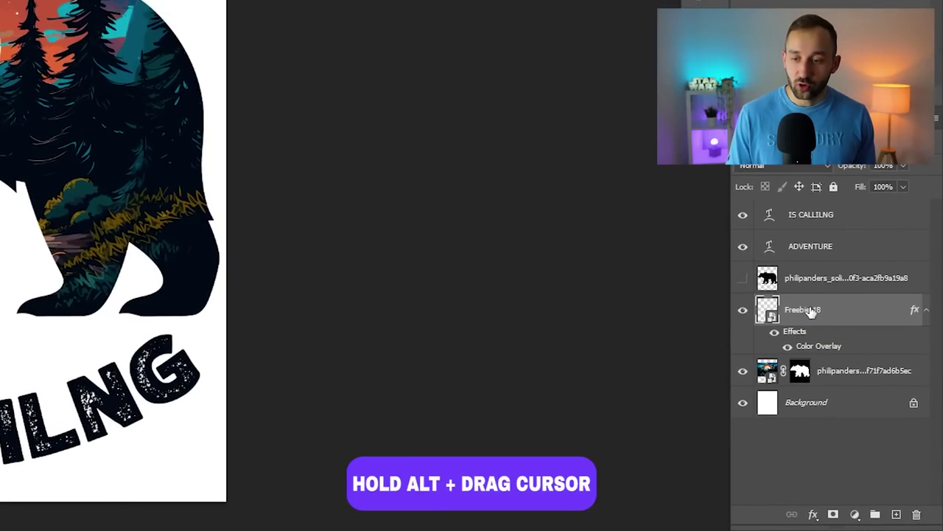
# Duplicate the arrow, place the copy above IS CALLILNG and rotate it 180° to point right
pyautogui.moveTo(811, 312); pyautogui.dragTo(820, 352)
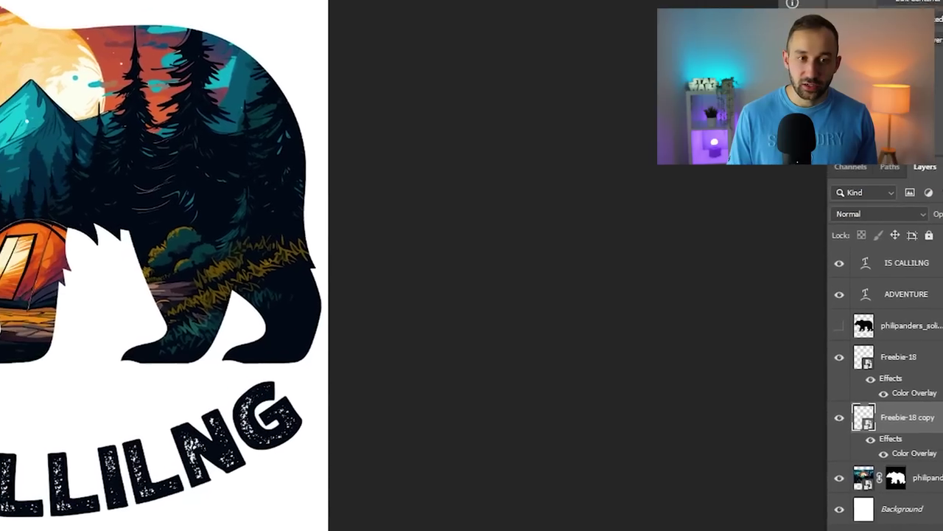
pyautogui.hotkey('ctrl', 't')
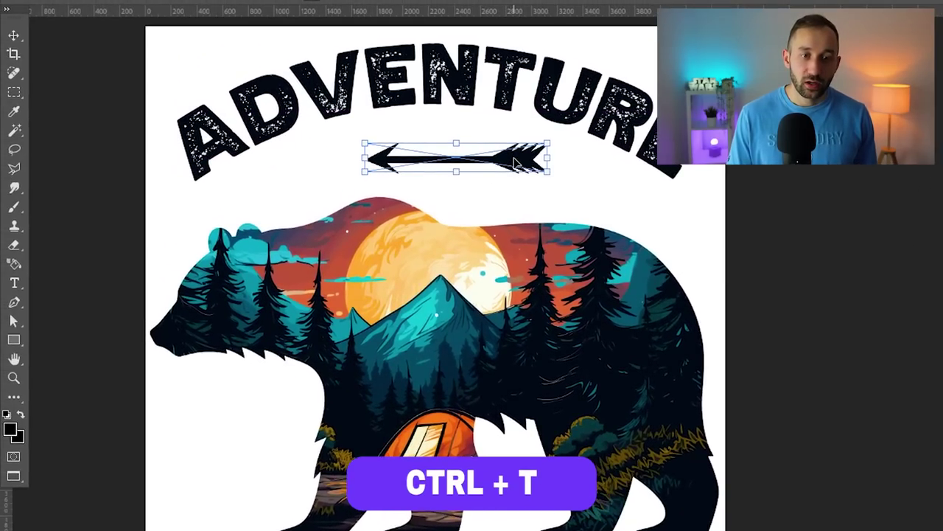
pyautogui.moveTo(516, 164); pyautogui.dragTo(498, 530)
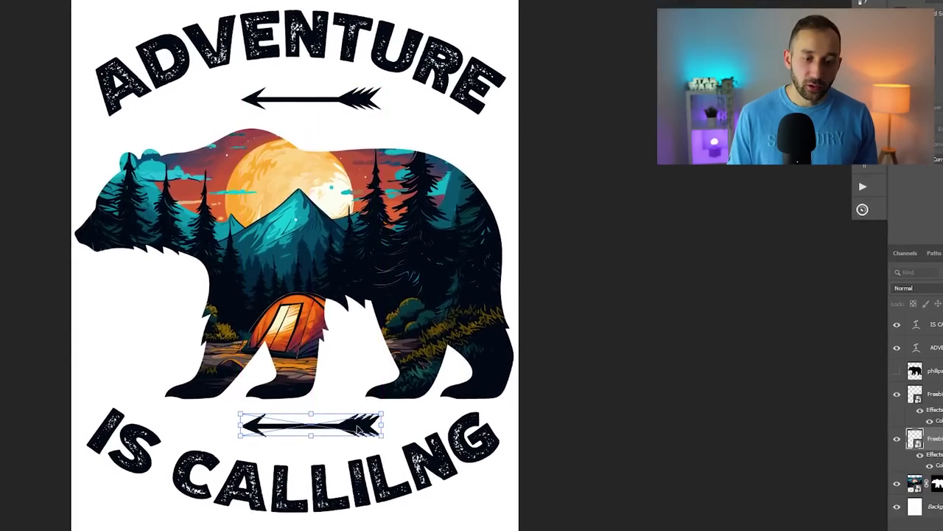
pyautogui.moveTo(393, 403); pyautogui.dragTo(204, 433)
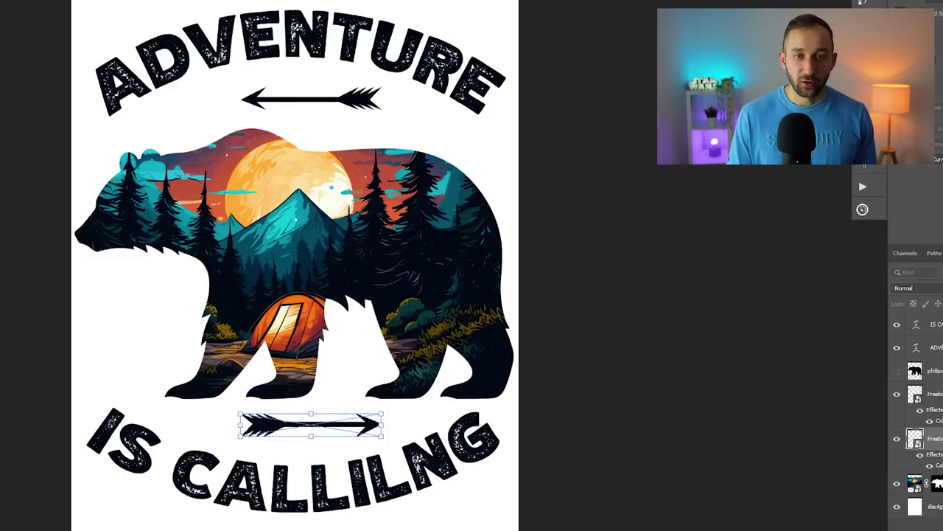
pyautogui.press('Return')
pyautogui.scroll(-3, 457, 382)
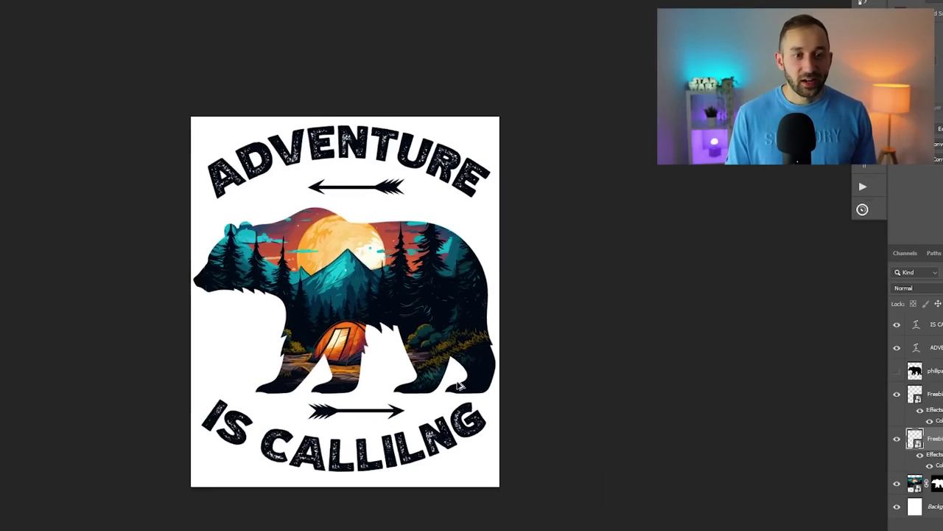
pyautogui.scroll(3, 435, 423)
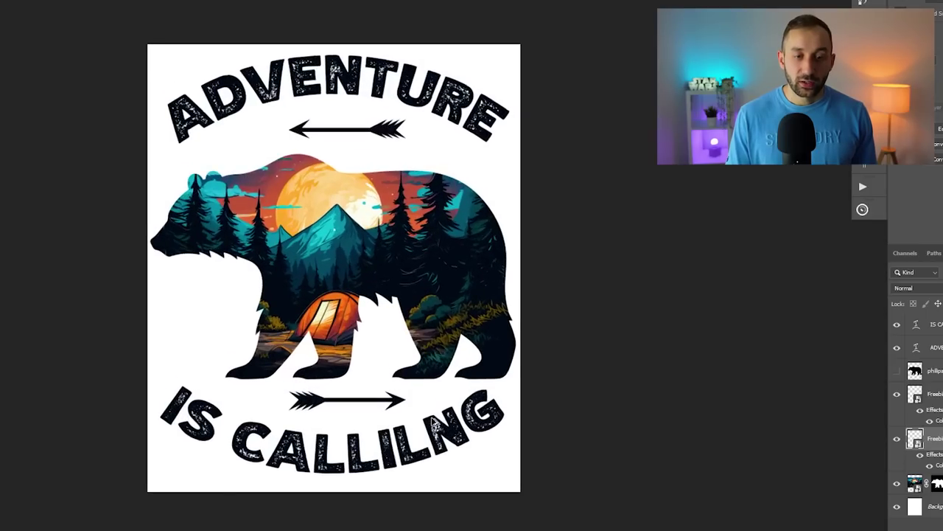
pyautogui.scroll(1, 432, 410)
pyautogui.scroll(-1, 428, 379)
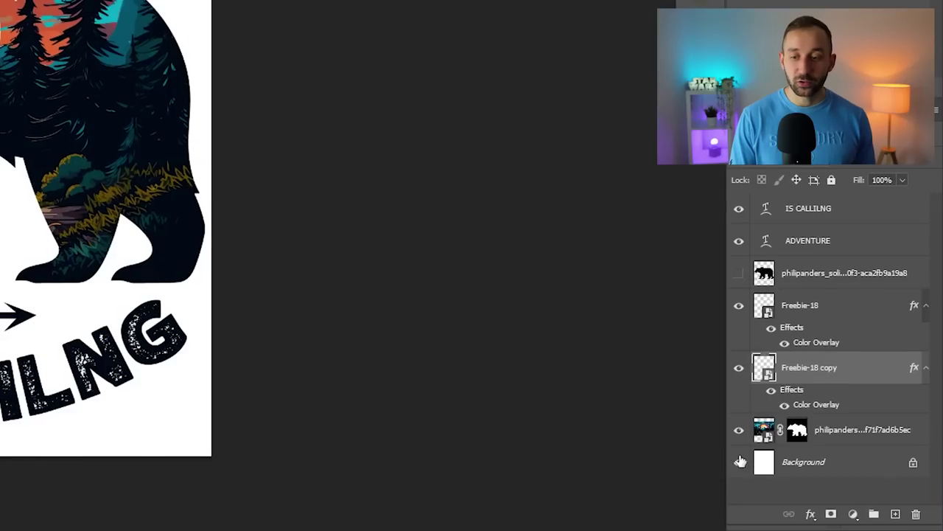
# Hide the white Background and bring up Export As for a transparent 4500 × 5400 PNG
pyautogui.click(739, 462)
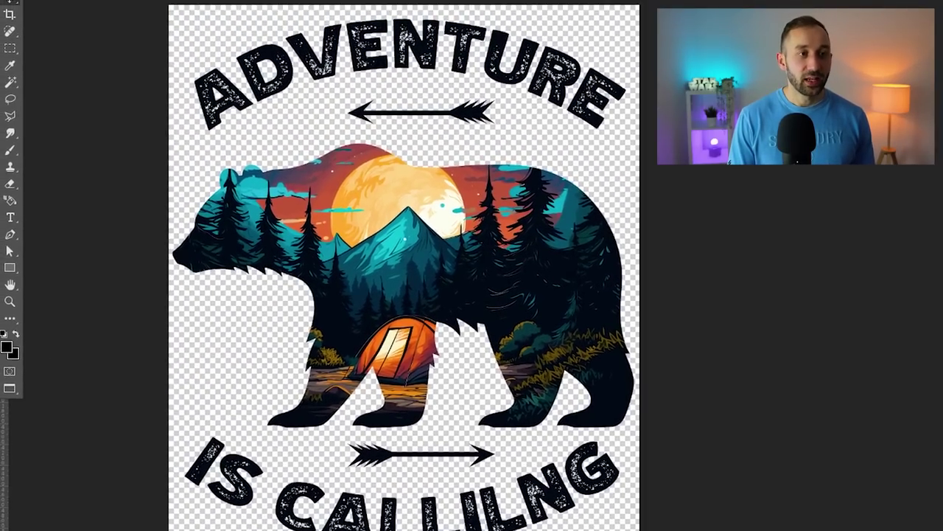
pyautogui.click(25, 6)
pyautogui.moveTo(99, 239)
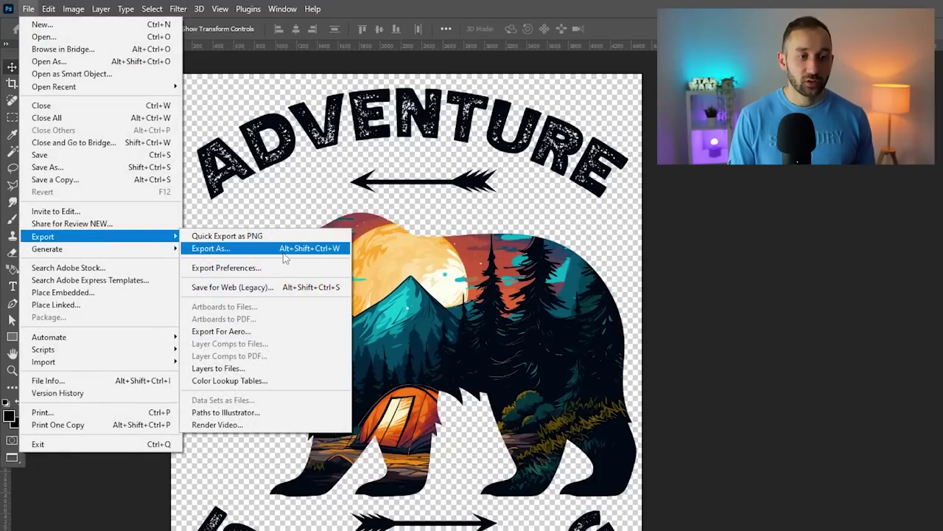
pyautogui.click(285, 250)
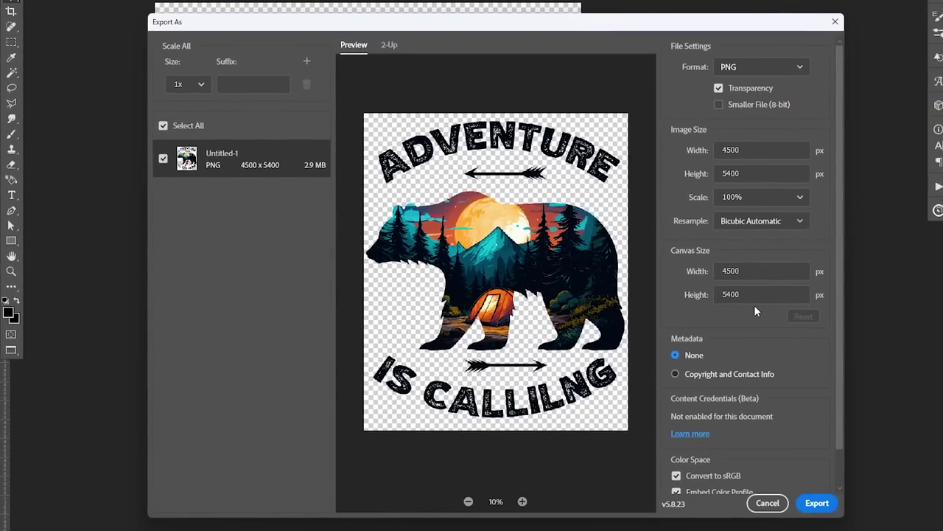
pyautogui.scroll(-1, 754, 304)
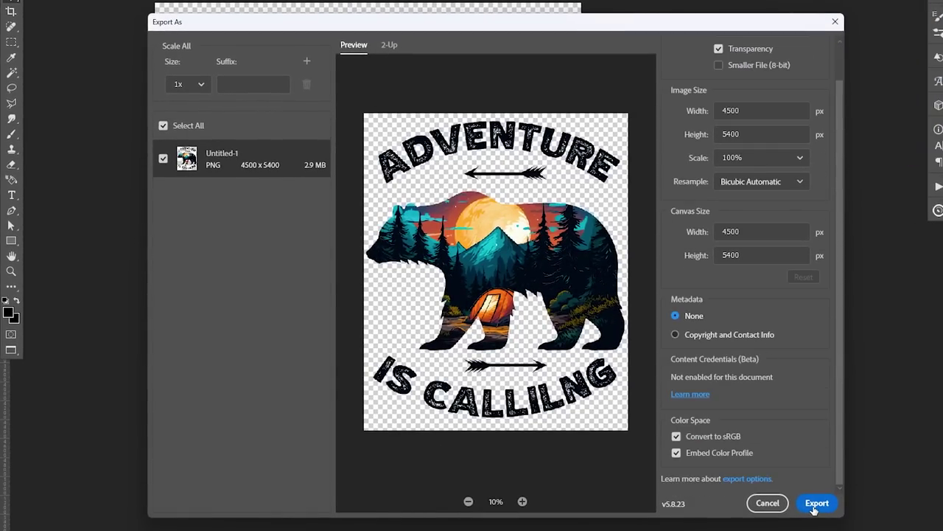